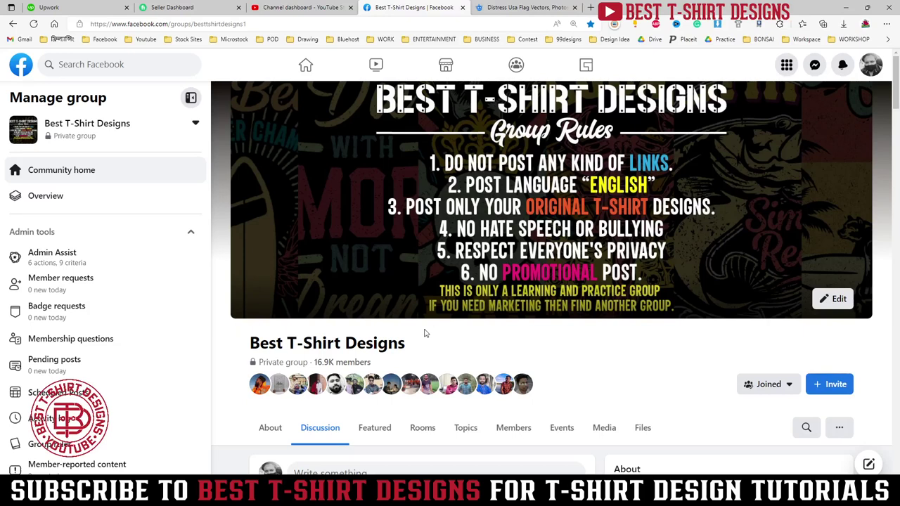
Examine the reference t-shirt design with its distressed stars and profession-named brush stripes
scroll(424, 332, down, 1)
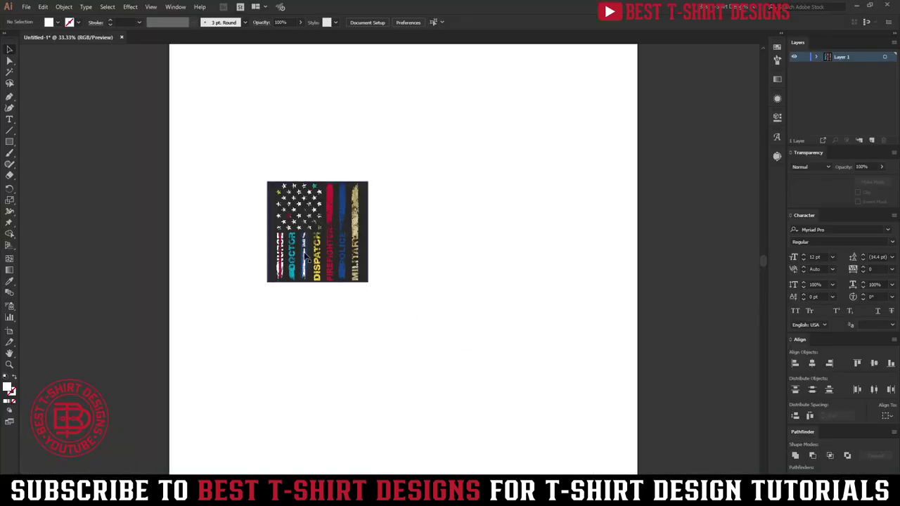
key(ctrl+0)
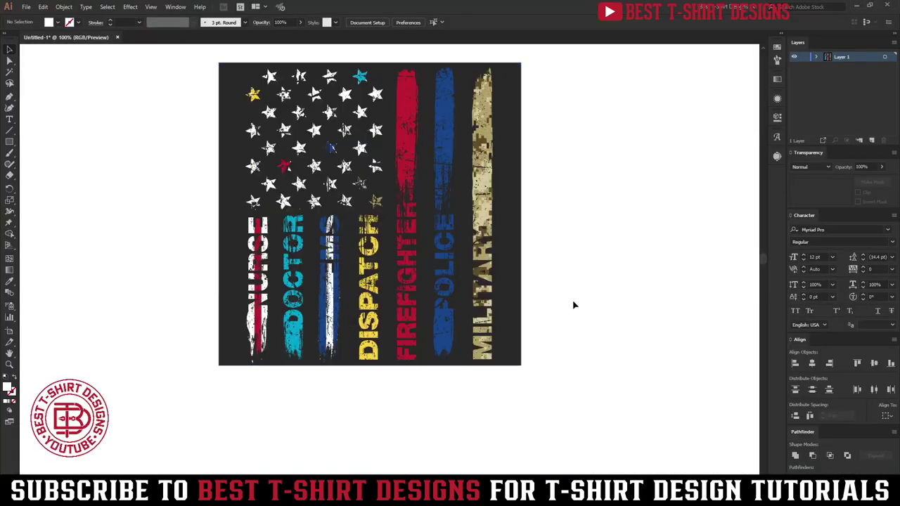
drag(422, 259, 305, 258)
click(491, 298)
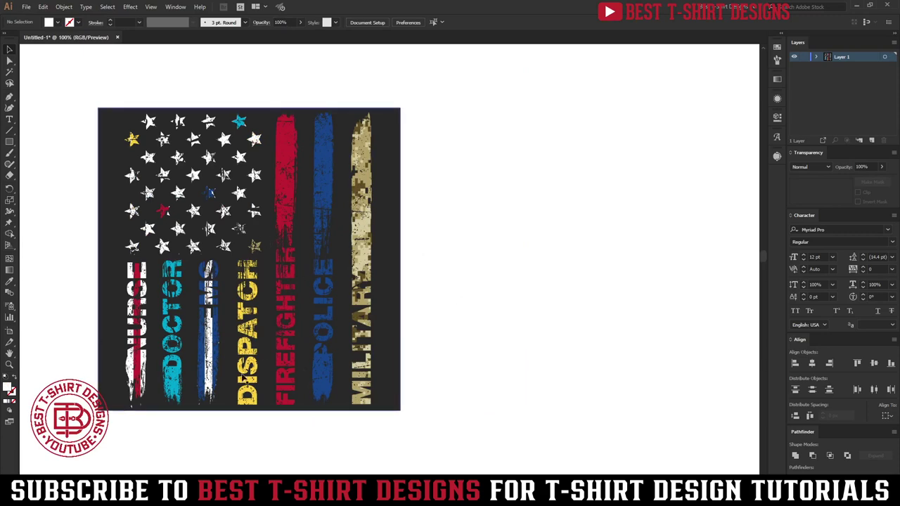
scroll(102, 345, up, 2)
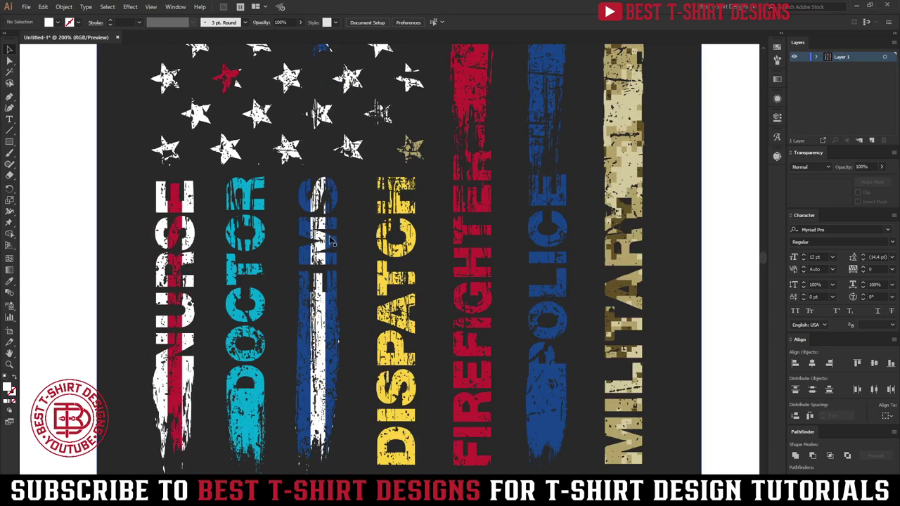
scroll(331, 241, down, 3)
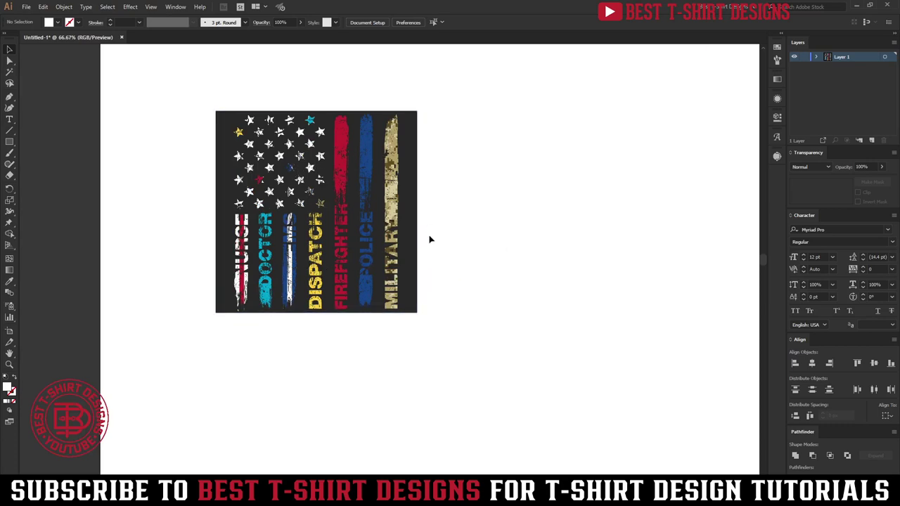
Switch to Microsoft Edge and open the T-Shirt Design Resources document featured in the Best T-Shirt Designs Facebook group
mouse_move(423, 492)
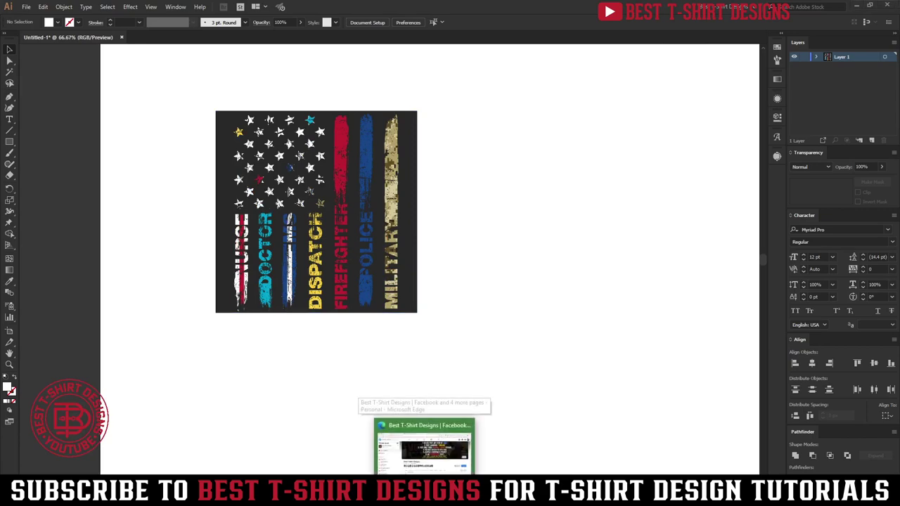
click(424, 439)
scroll(556, 297, down, 1)
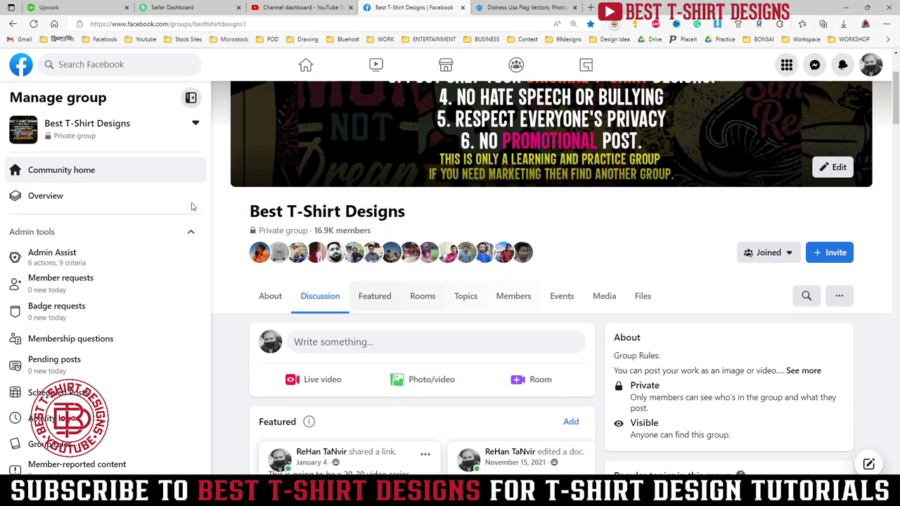
scroll(233, 346, down, 4)
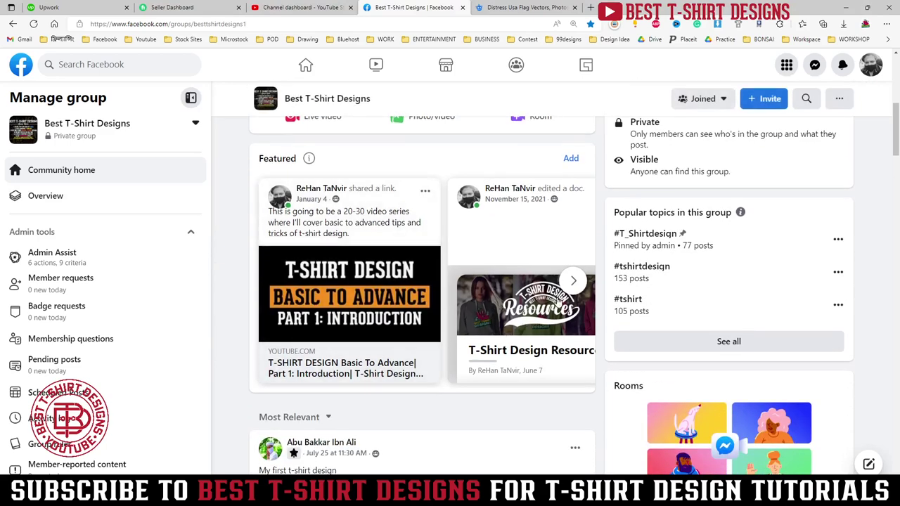
click(524, 299)
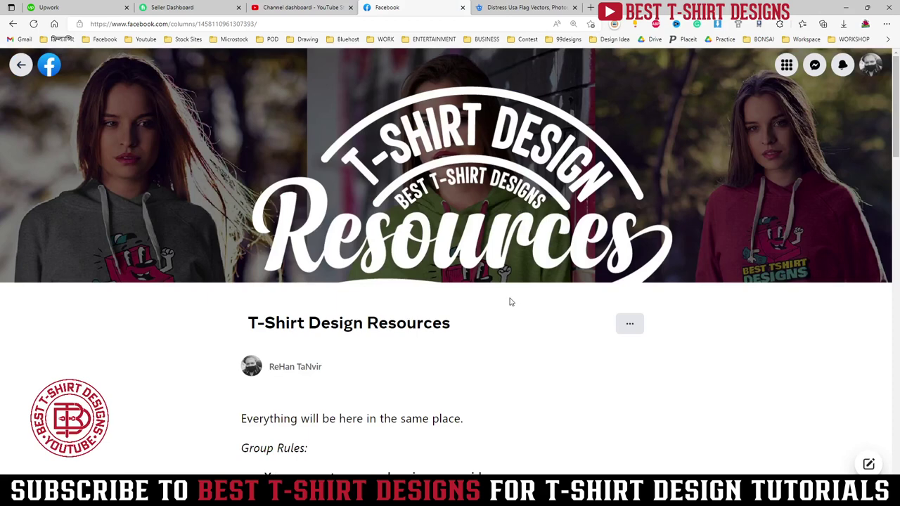
Browse the resource links in the document and open the Vectors Google Drive folder
scroll(511, 302, down, 8)
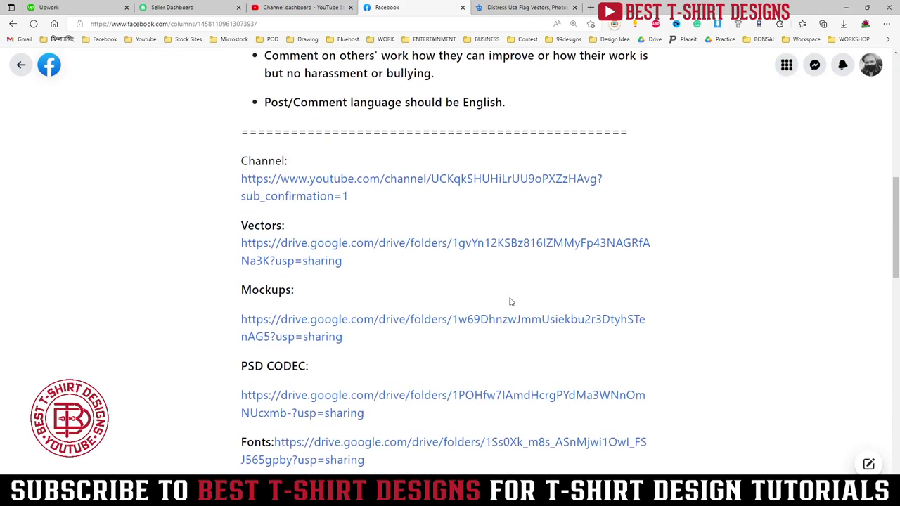
scroll(511, 301, down, 2)
scroll(511, 301, down, 1)
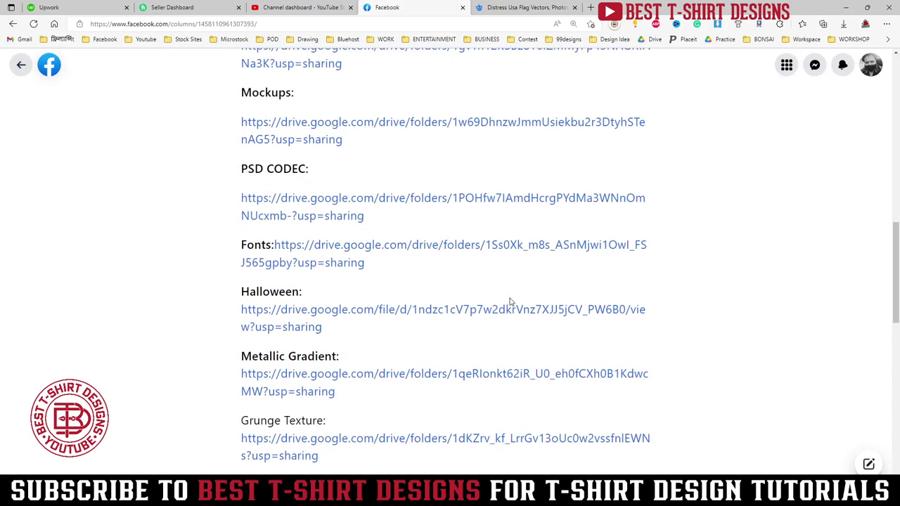
scroll(511, 302, down, 7)
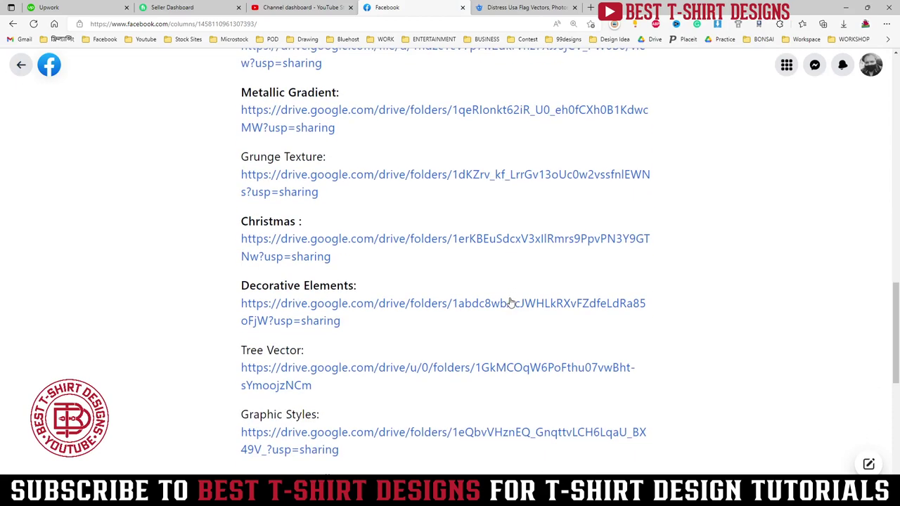
scroll(511, 301, up, 9)
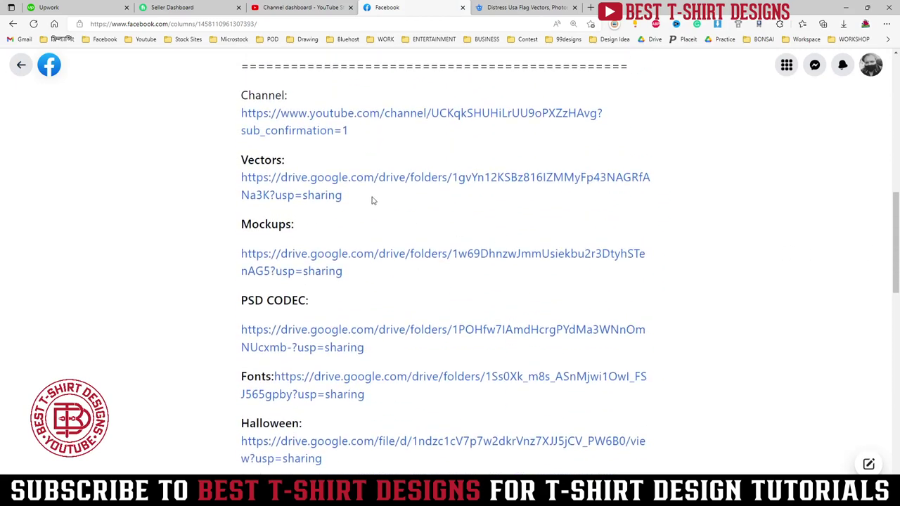
click(338, 178)
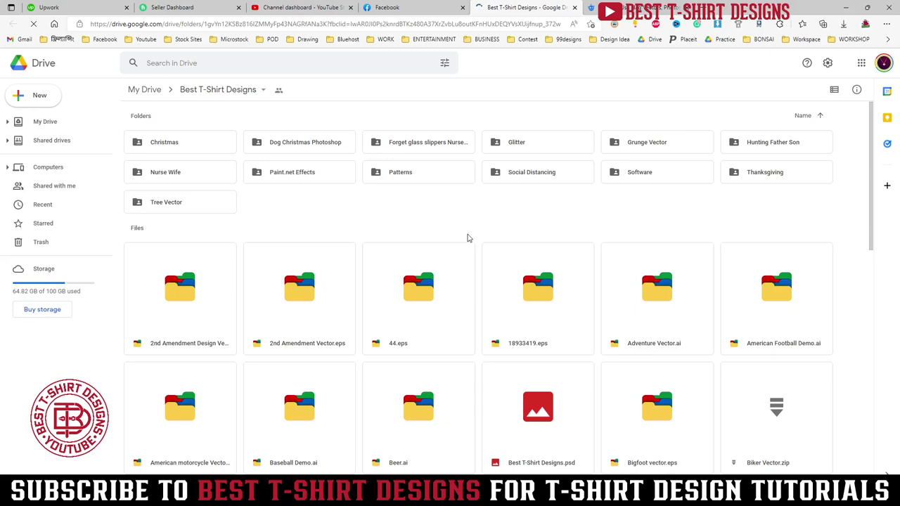
Find us flag vector.ai in the Best T-Shirt Designs Drive folder and open its preview
scroll(467, 238, down, 5)
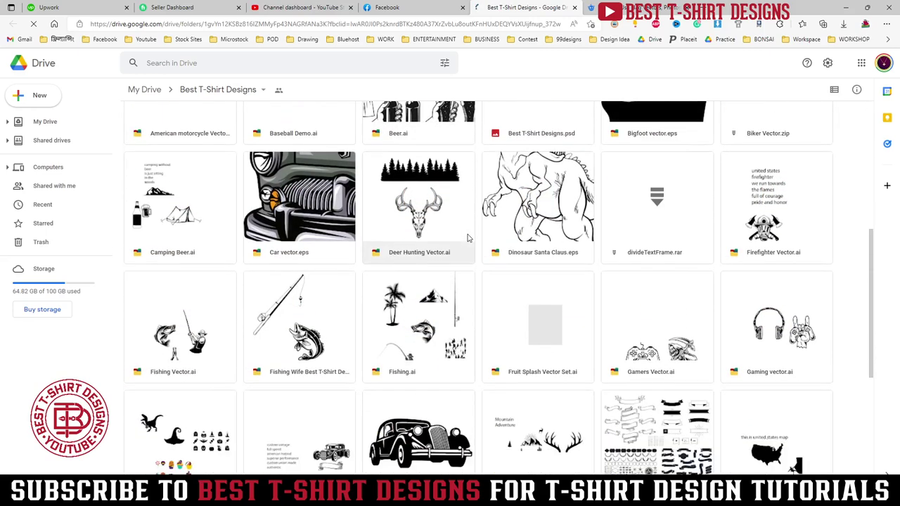
scroll(468, 238, down, 4)
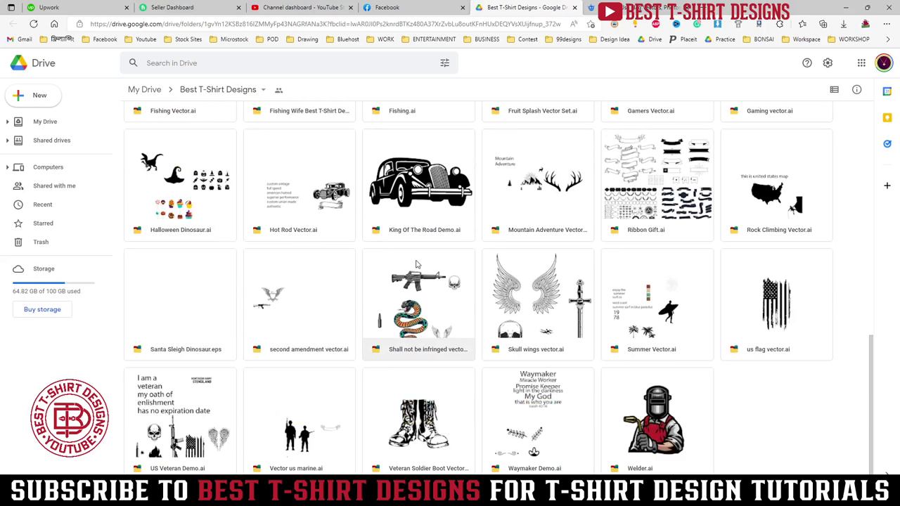
scroll(434, 268, up, 4)
scroll(433, 267, down, 3)
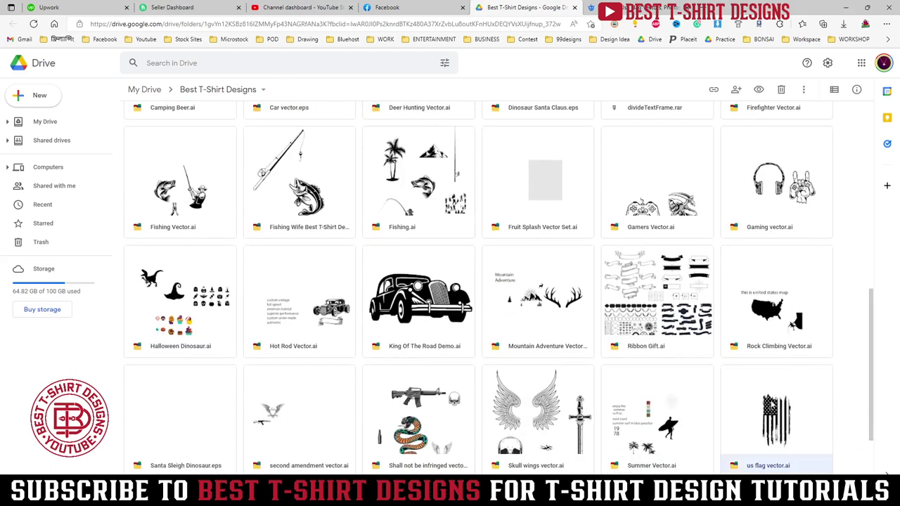
double_click(771, 405)
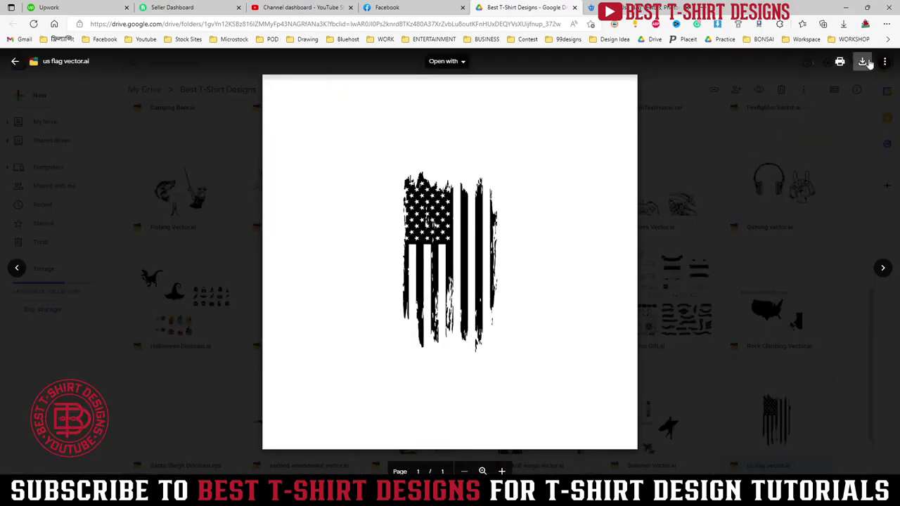
Download us flag vector.ai and open it in Illustrator
click(862, 62)
click(862, 62)
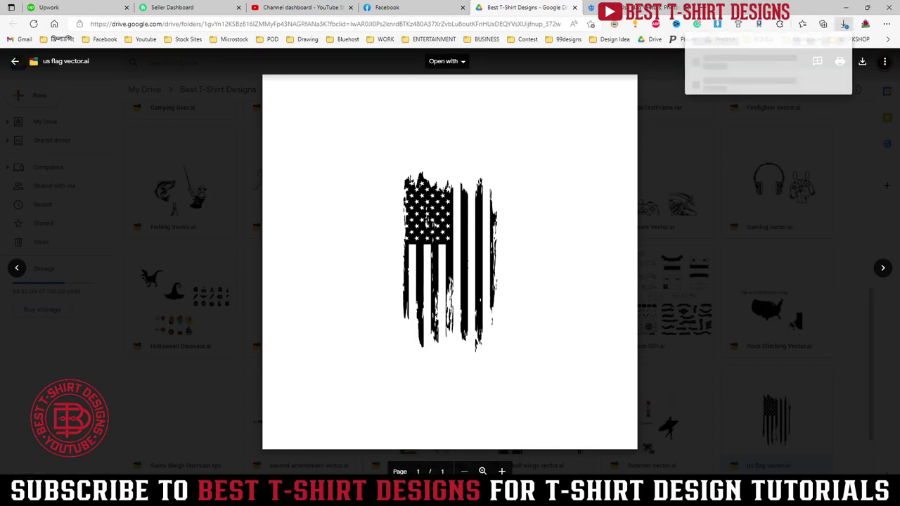
click(784, 74)
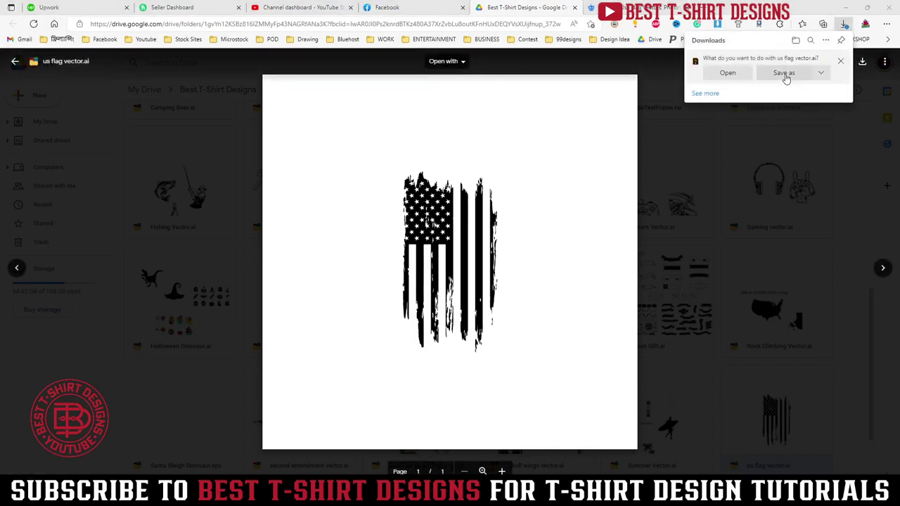
key(Return)
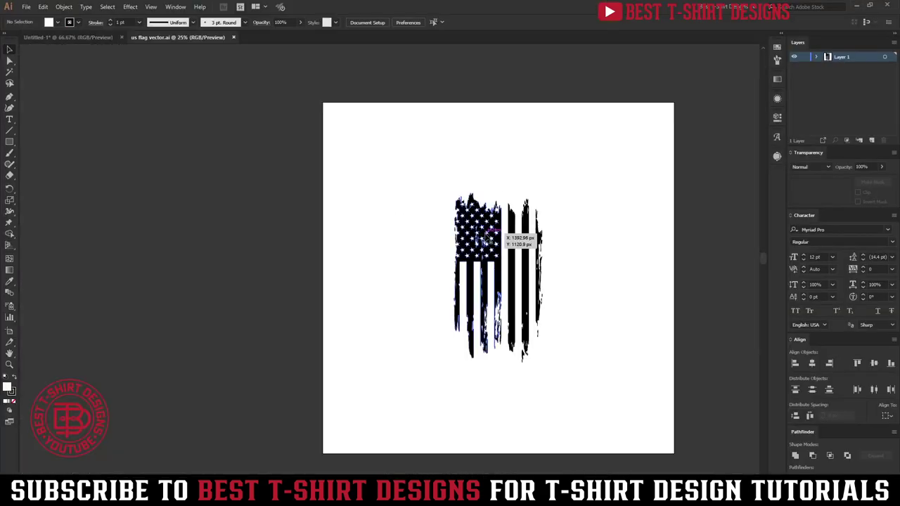
Copy the distressed US flag group from us flag vector.ai into the Untitled-1 document
click(518, 253)
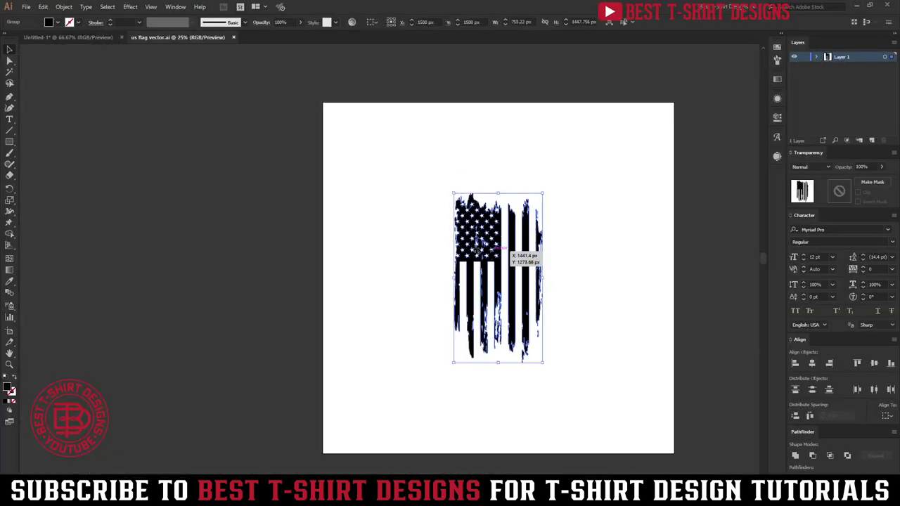
drag(491, 254, 322, 214)
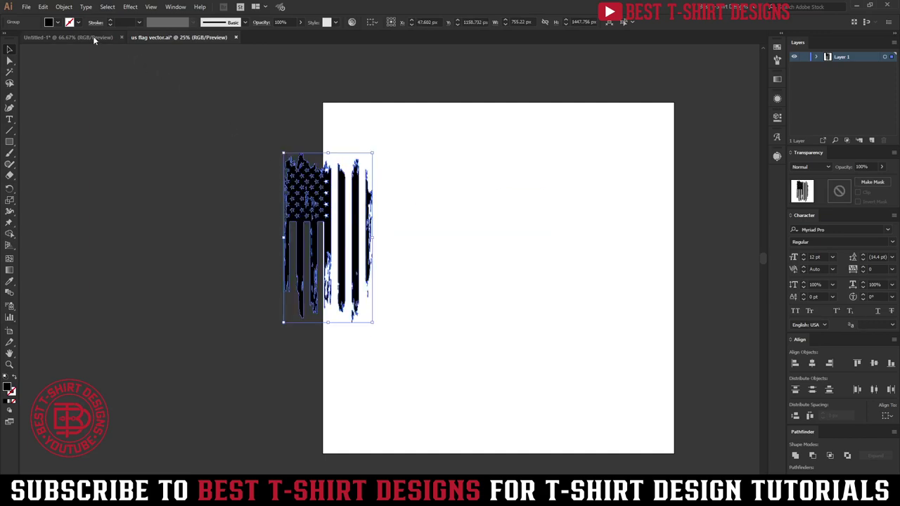
click(96, 39)
key(ctrl+v)
Position the pasted flag on the artboard to the right of the reference design and deselect it
drag(491, 264, 611, 287)
scroll(368, 248, down, 1)
drag(659, 368, 350, 149)
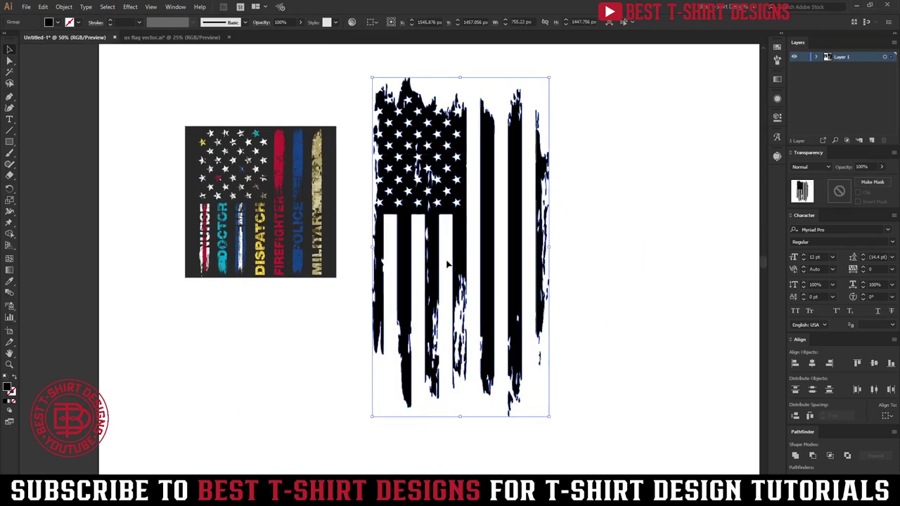
drag(444, 264, 556, 265)
click(597, 270)
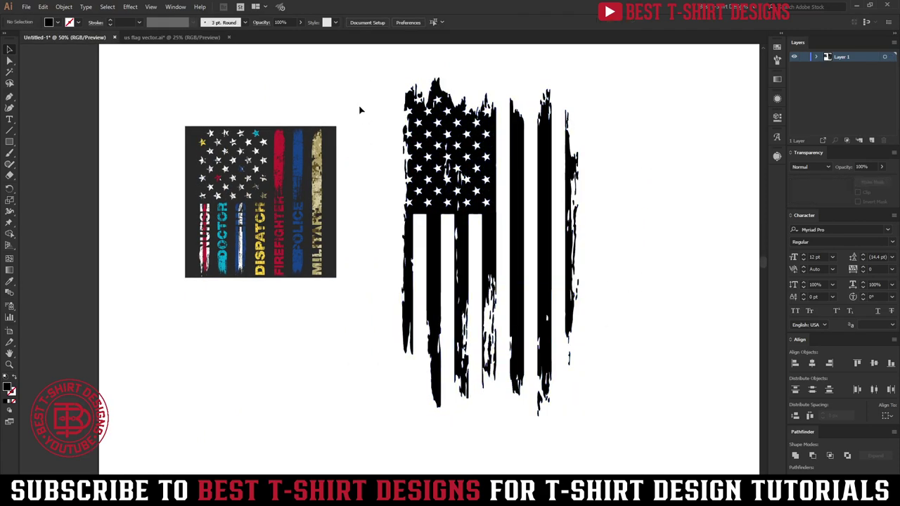
Examine the flag vector's stars and distressed stripe ends and compare them with the reference design
drag(361, 75, 645, 407)
click(645, 408)
scroll(490, 352, up, 3)
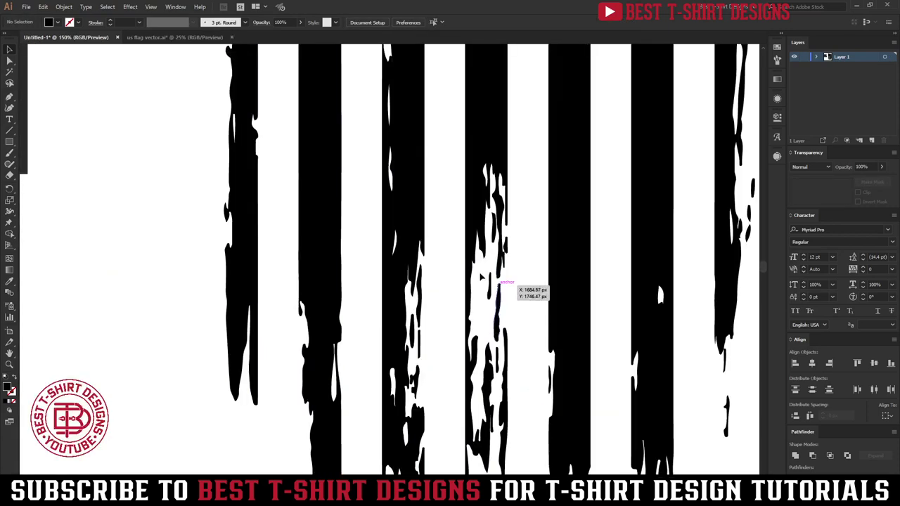
scroll(494, 295, down, 2)
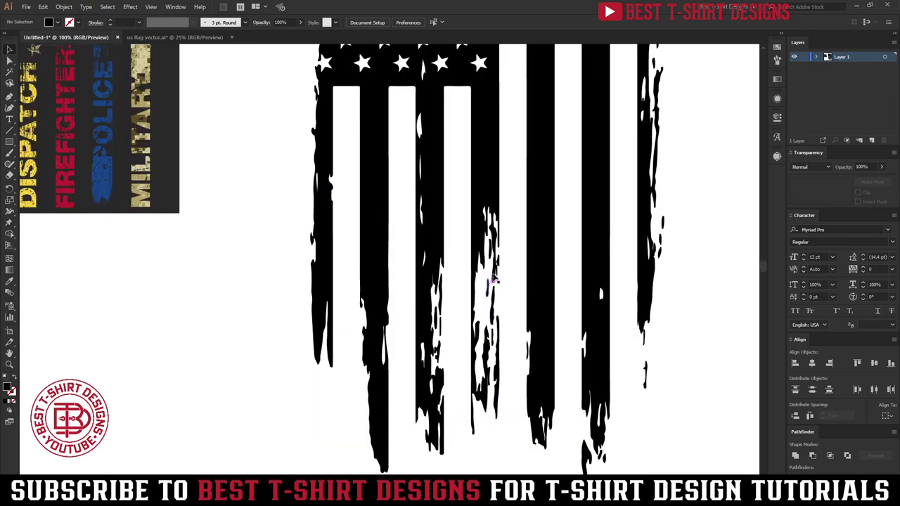
scroll(496, 302, down, 1)
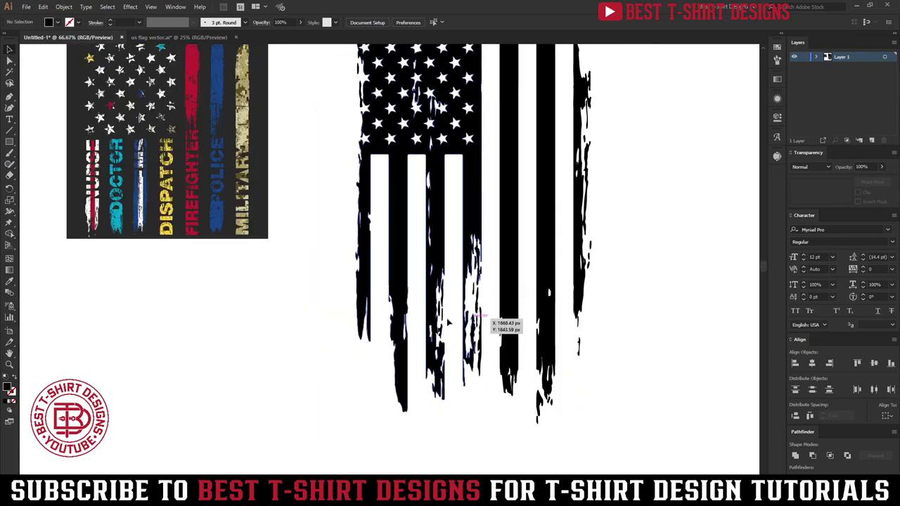
scroll(624, 329, up, 3)
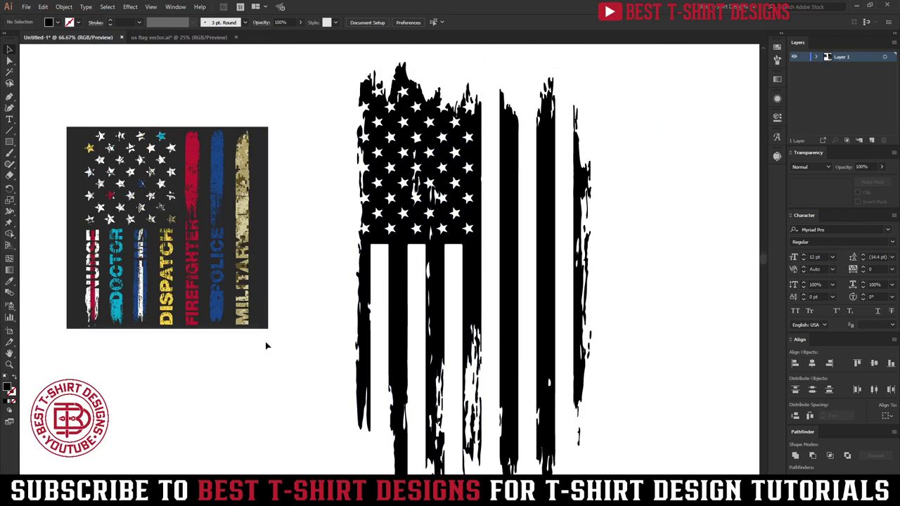
scroll(197, 341, down, 2)
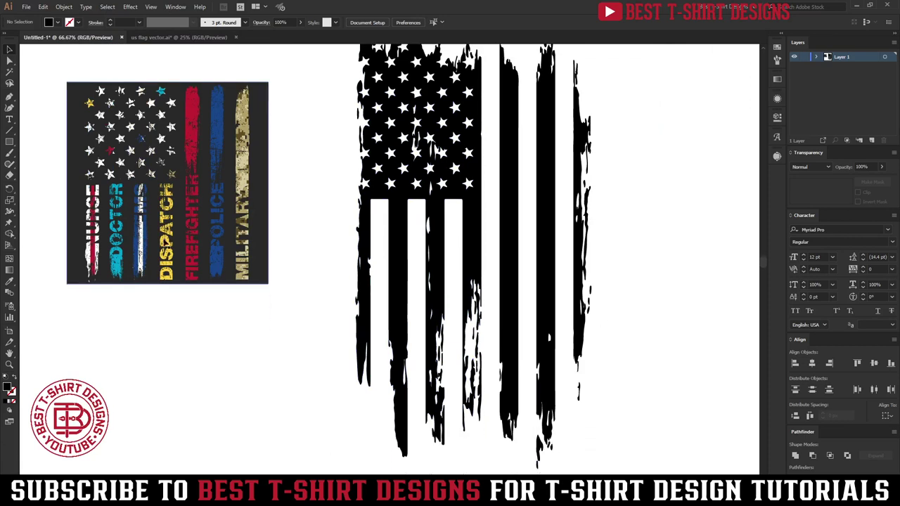
scroll(353, 203, down, 1)
drag(207, 307, 260, 307)
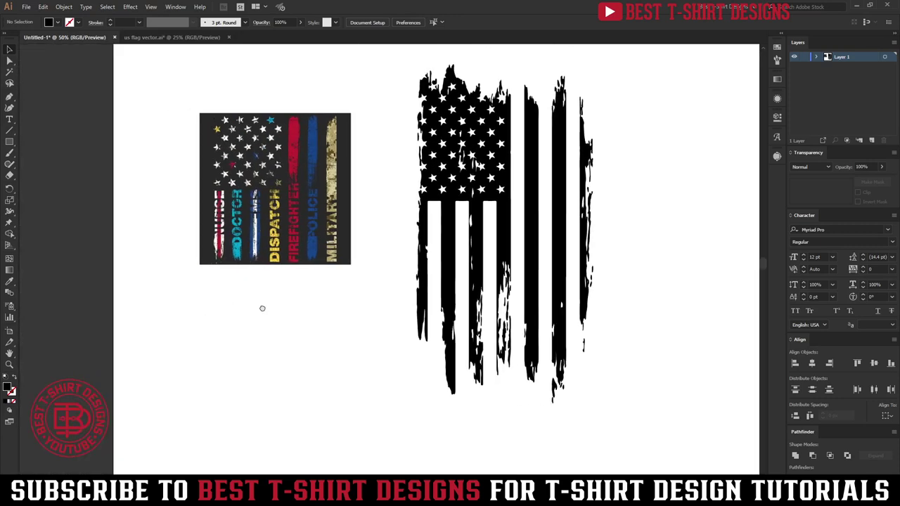
drag(370, 328, 183, 87)
click(221, 285)
scroll(313, 320, down, 1)
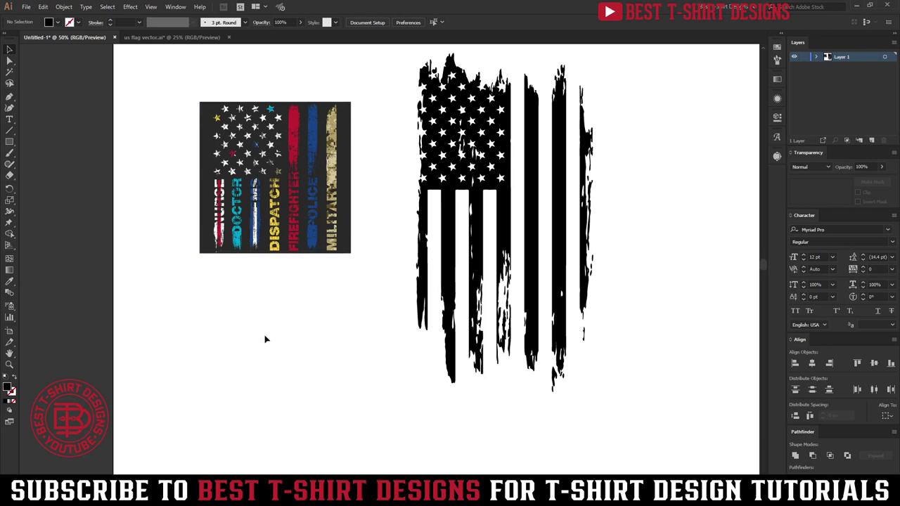
Add the text "firefighter" below the reference design, enlarged to about 151 pt
key(t)
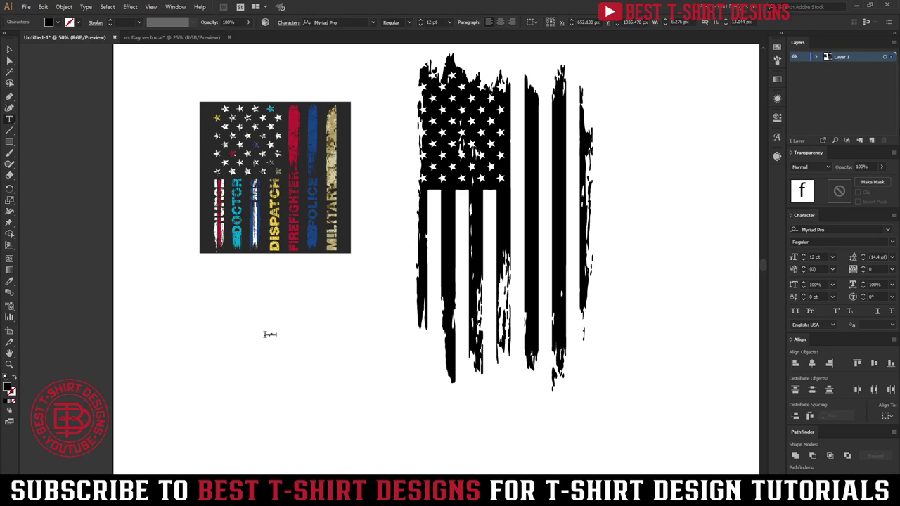
key(Escape)
drag(282, 339, 475, 422)
drag(365, 378, 385, 366)
double_click(322, 366)
text(figh)
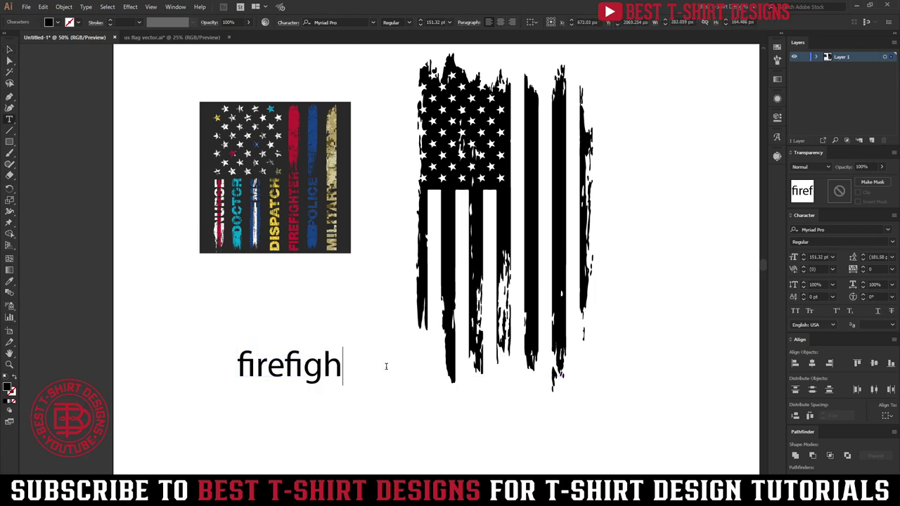
text(ter)
click(9, 49)
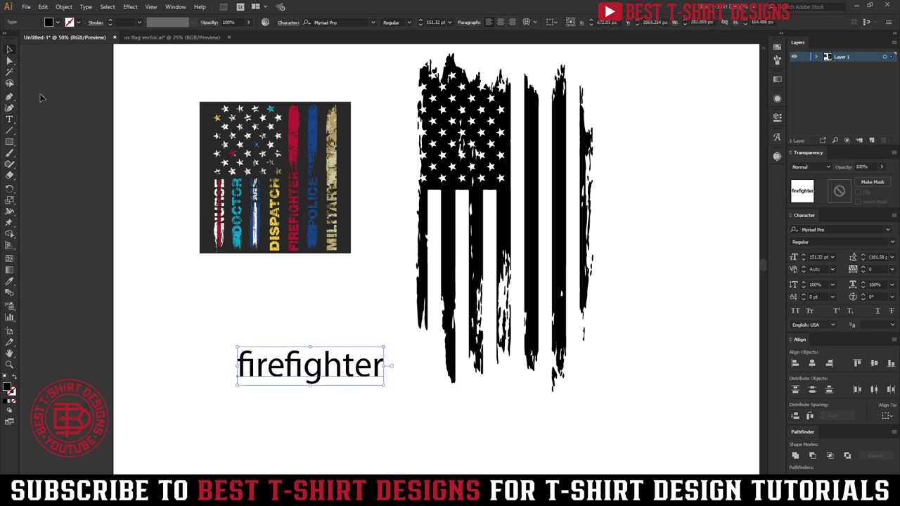
Duplicate the "firefighter" text downward three times at equal spacing to make a stack of four
drag(305, 381, 304, 416)
scroll(303, 415, down, 3)
key(ctrl+d)
key(ctrl+d)
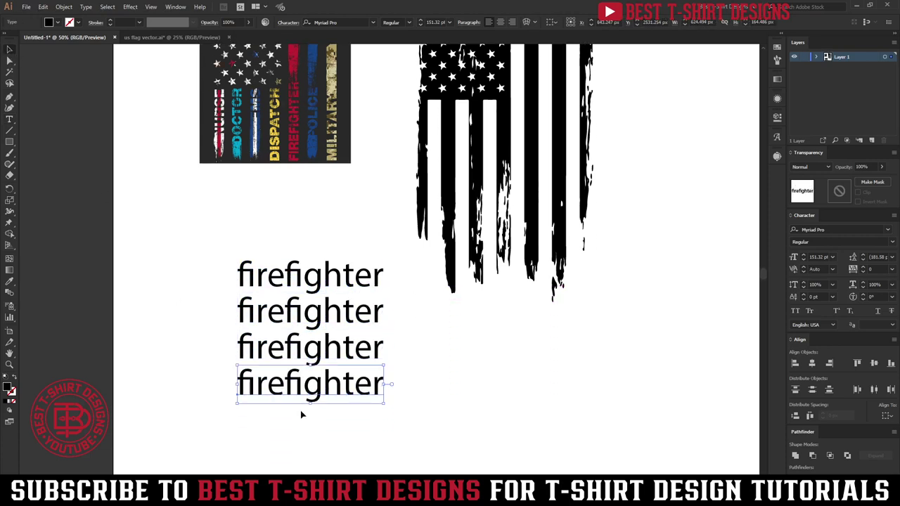
Change the second, third and fourth copies to read "nurse", "military" and "ems"
key(t)
double_click(315, 312)
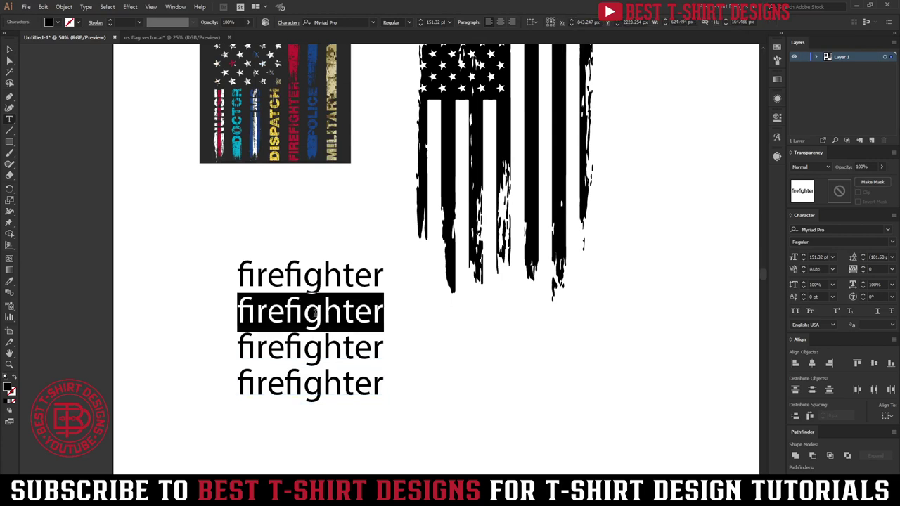
text(nurse)
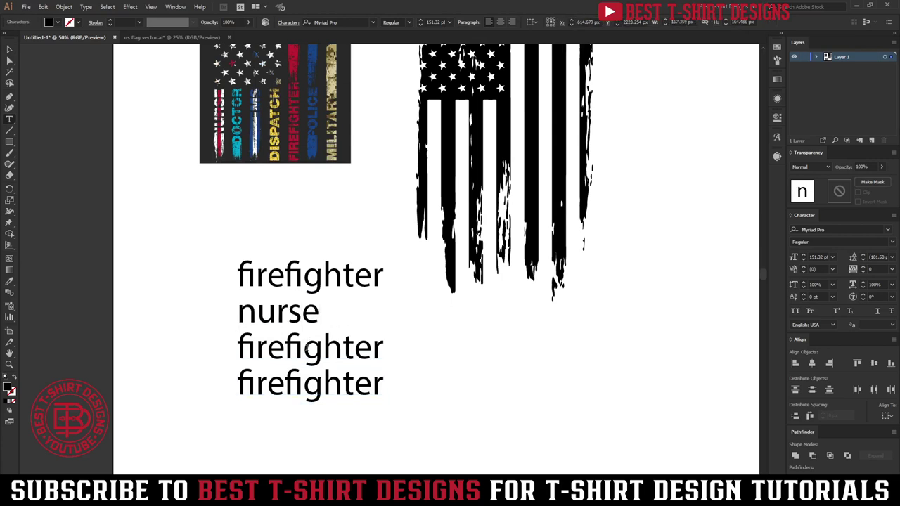
double_click(306, 348)
text(mi)
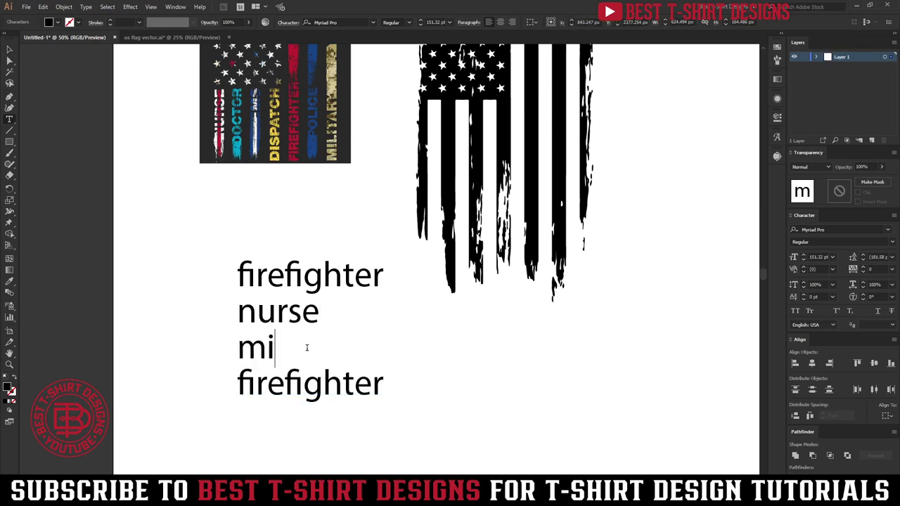
text(litary)
double_click(324, 378)
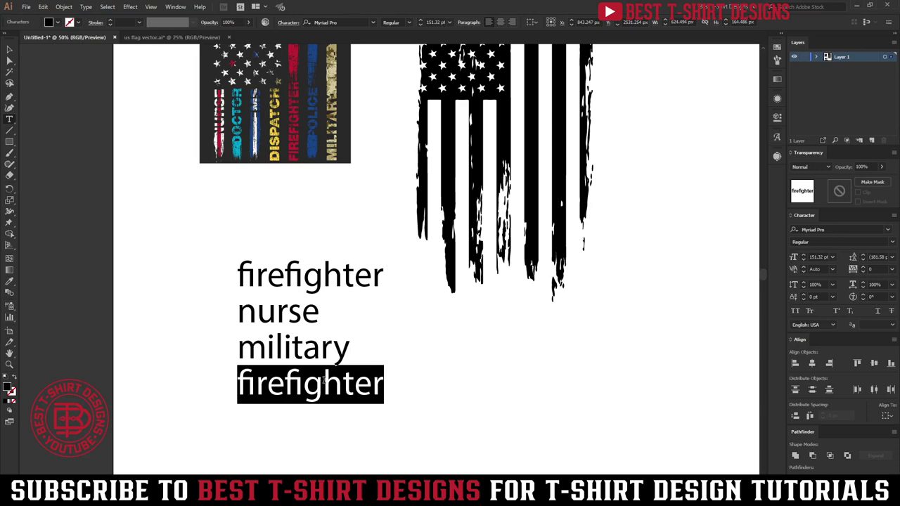
text(ems)
click(10, 49)
Examine the profession lettering in the reference design and compare it with the four text lines and the flag
scroll(245, 125, up, 4)
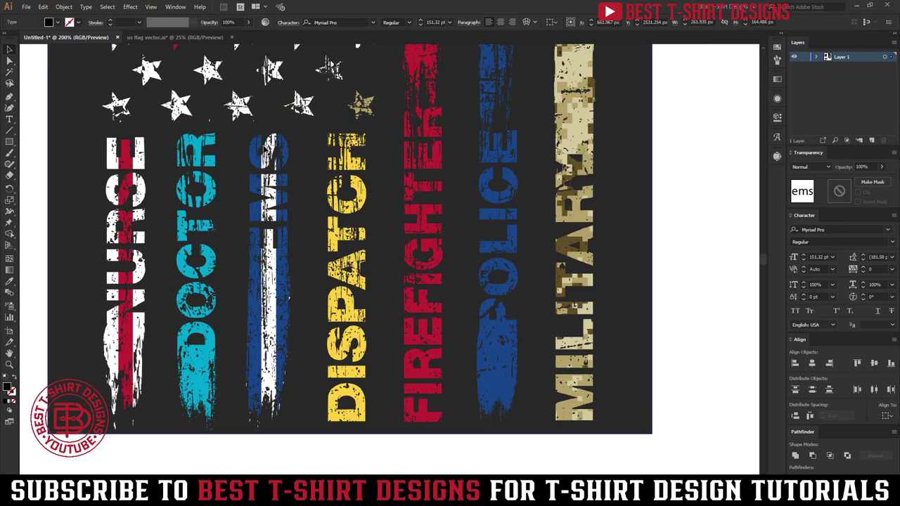
scroll(265, 146, down, 4)
scroll(397, 354, down, 2)
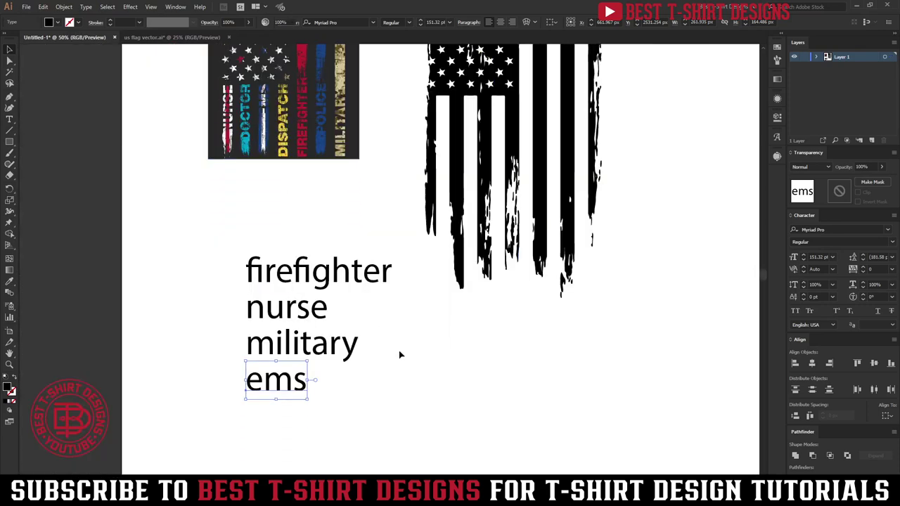
click(398, 355)
scroll(398, 351, up, 2)
scroll(213, 301, down, 1)
drag(267, 213, 242, 204)
drag(199, 287, 343, 430)
click(380, 400)
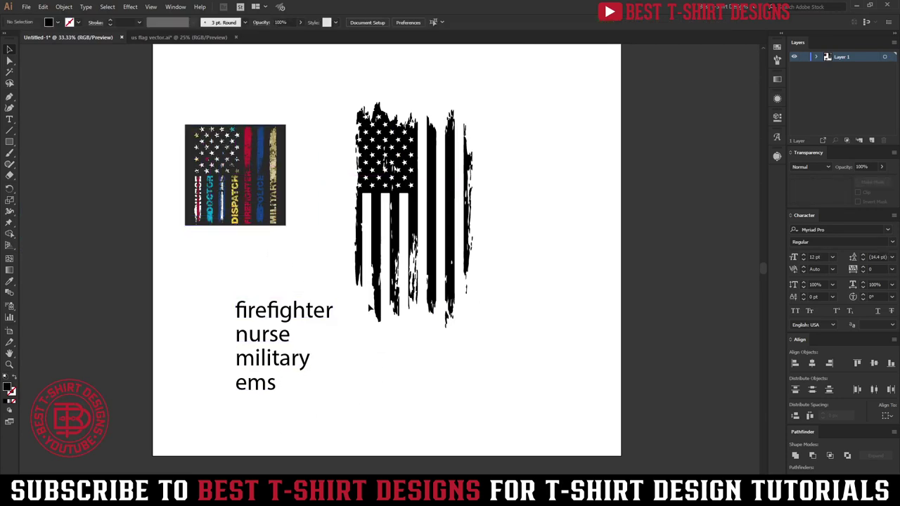
click(453, 264)
click(552, 295)
Shift the four profession names slightly left and set their font to Explorer Print Sans Bold
drag(317, 419, 219, 285)
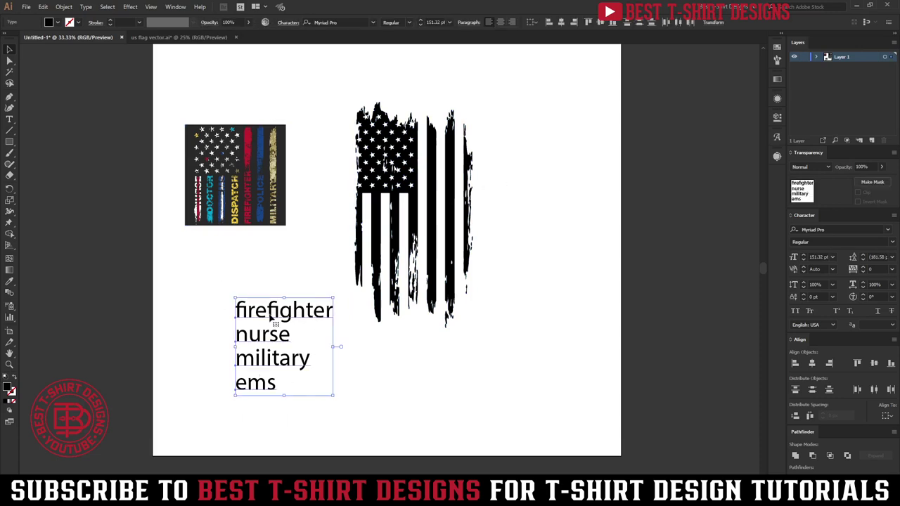
drag(333, 322, 322, 322)
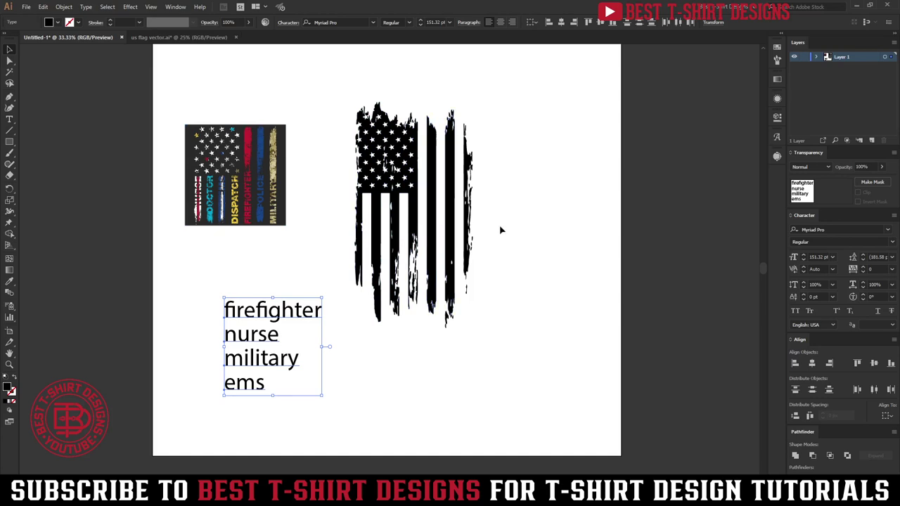
click(354, 22)
text(a)
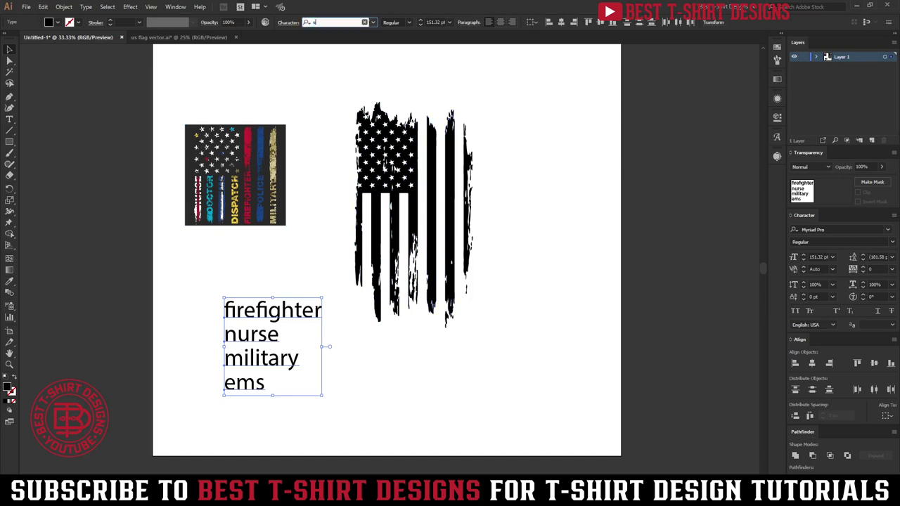
text(x)
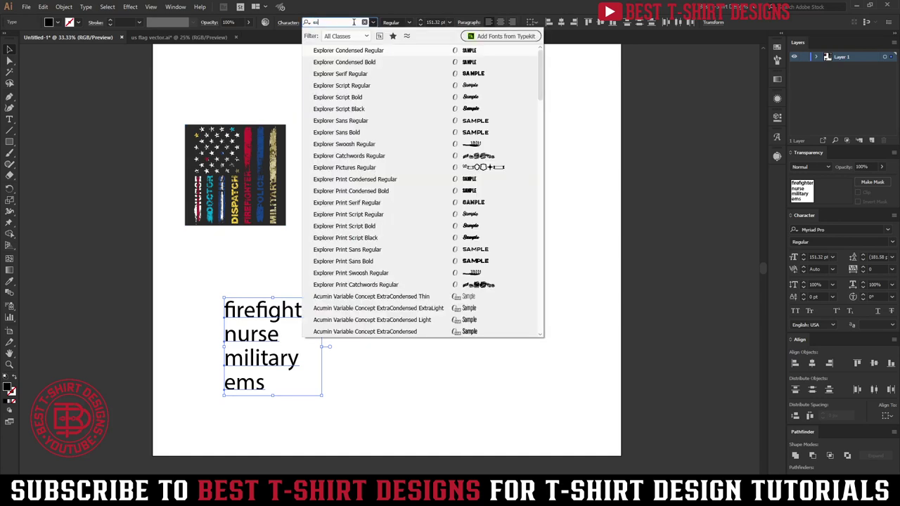
click(483, 263)
Enlarge the four profession names to about 223 pt, reposition them below the reference design and inspect their distressed texture
drag(347, 347, 401, 347)
drag(338, 298, 279, 293)
click(442, 383)
scroll(211, 289, up, 4)
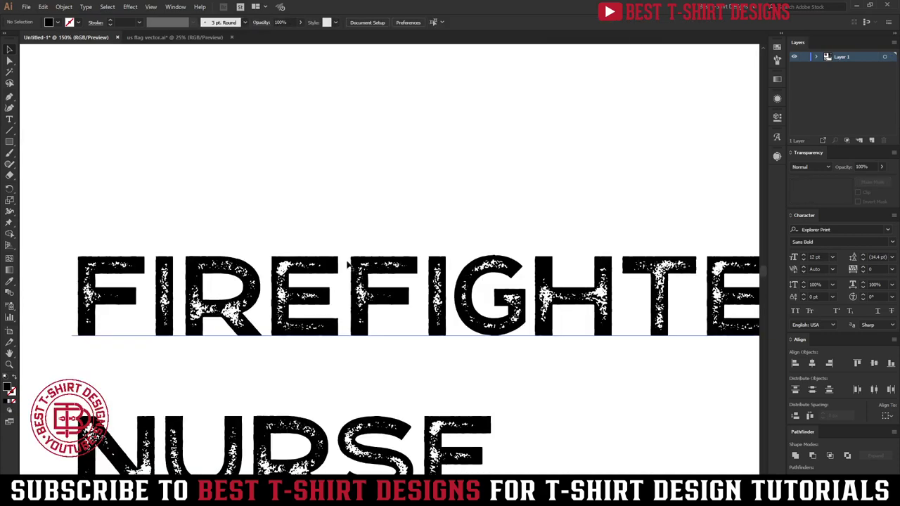
scroll(321, 190, down, 3)
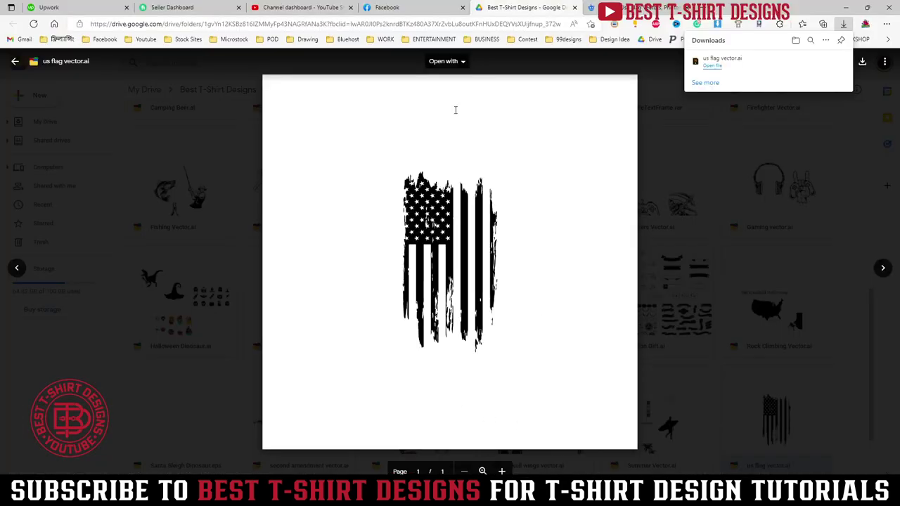
Switch to the Facebook post in the browser and review its list of resource download links
click(387, 7)
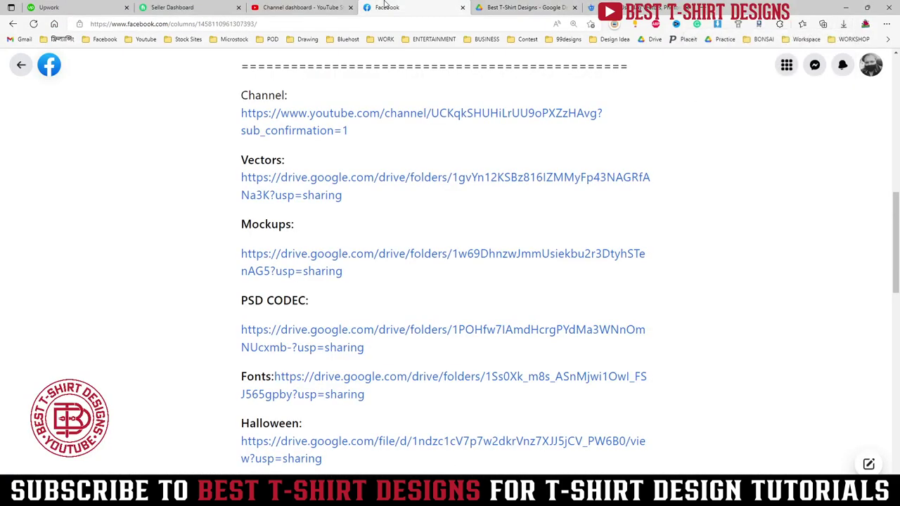
scroll(450, 253, down, 8)
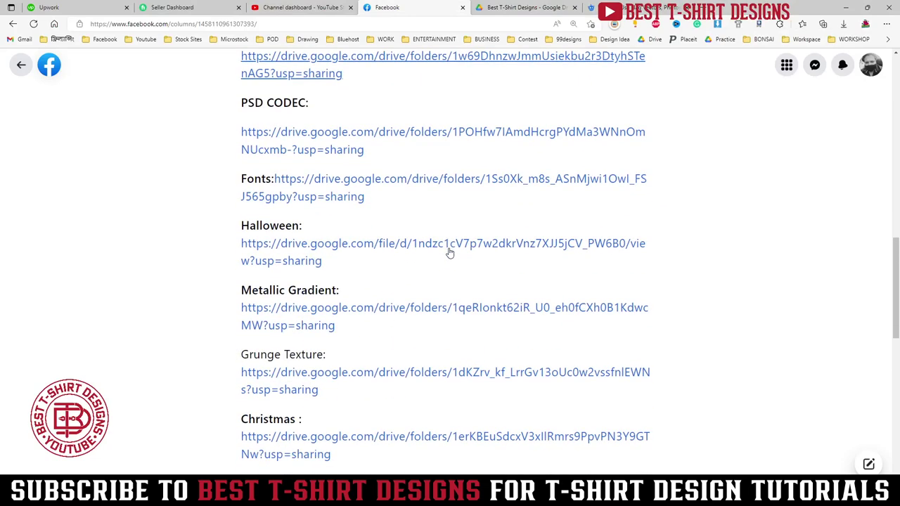
scroll(451, 252, down, 3)
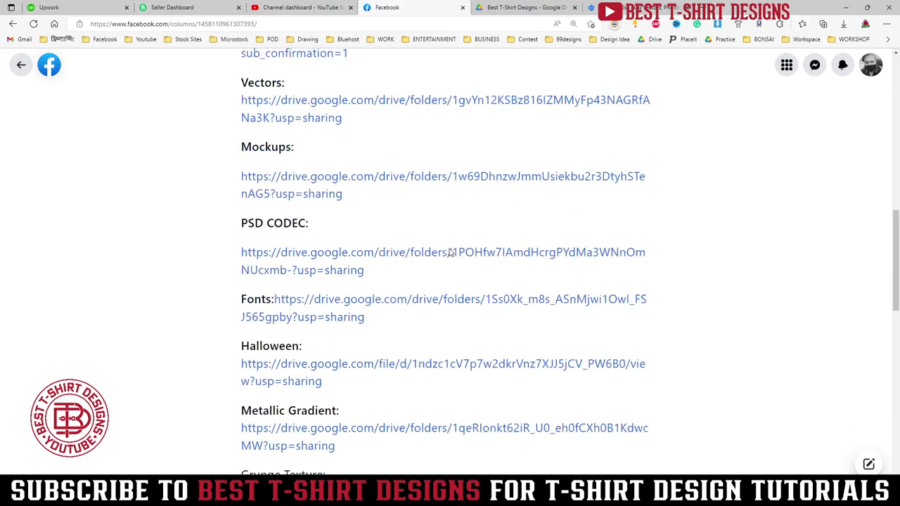
scroll(450, 252, up, 3)
scroll(451, 252, down, 3)
scroll(451, 252, down, 2)
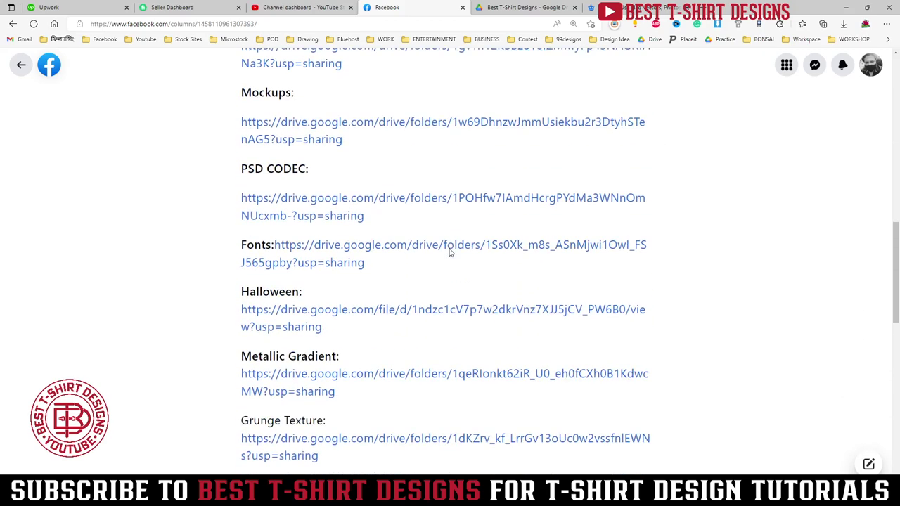
Close the us flag vector.ai preview in Google Drive and view the beginning of the Best T-Shirt Designs folder
click(501, 8)
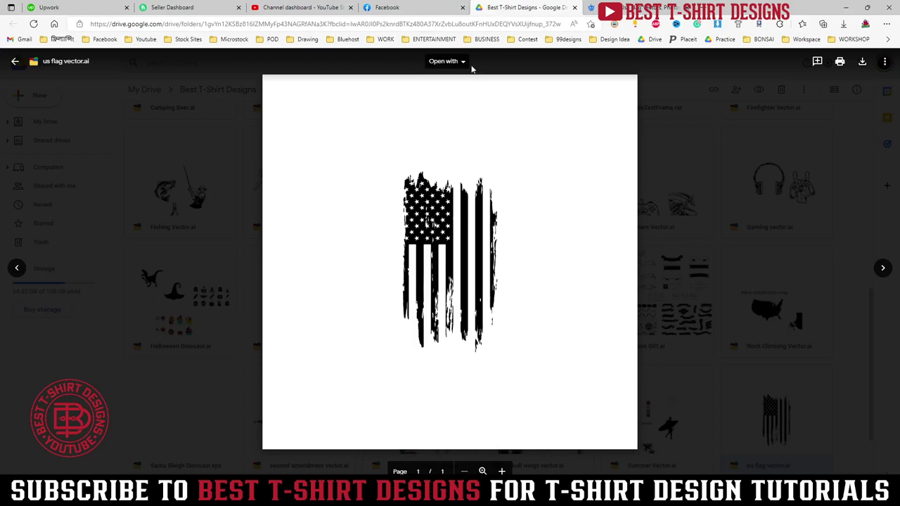
click(16, 62)
scroll(492, 281, up, 5)
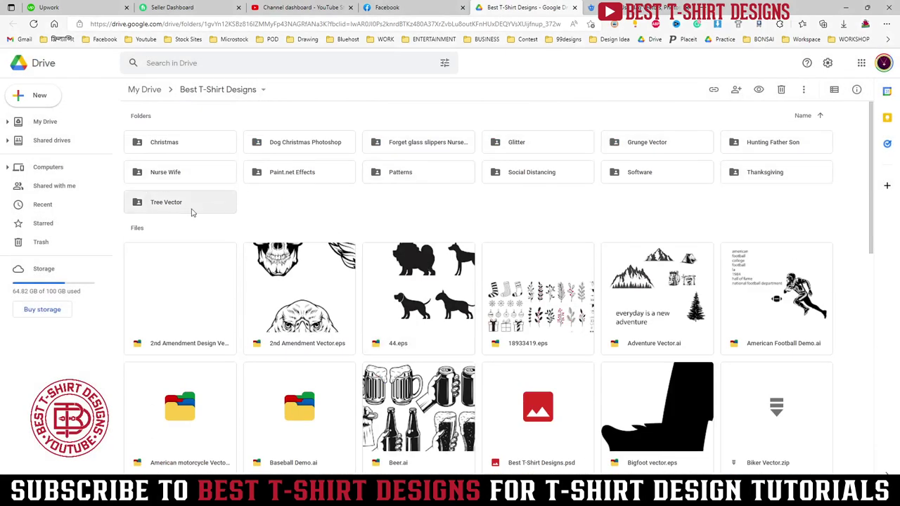
Open the Fonts link from the Facebook post and browse the Fonts For T-Shirt Design folder in Google Drive
click(408, 8)
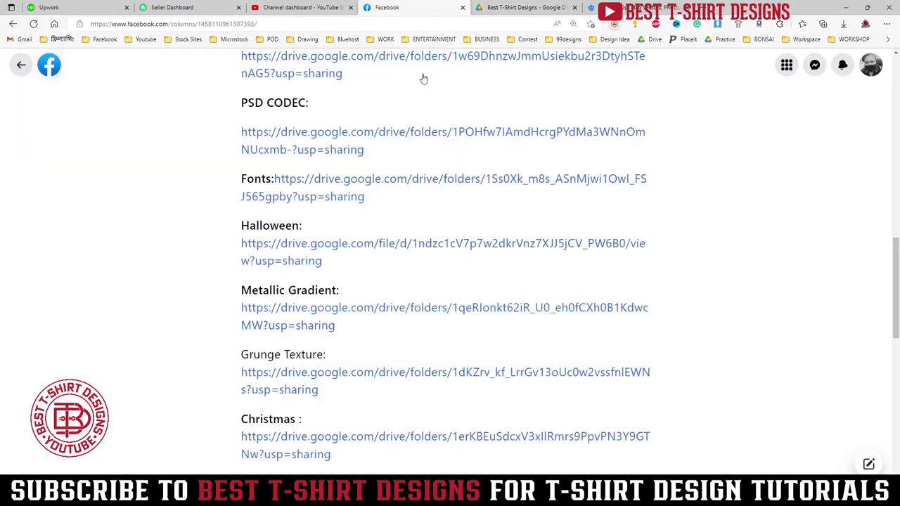
click(317, 197)
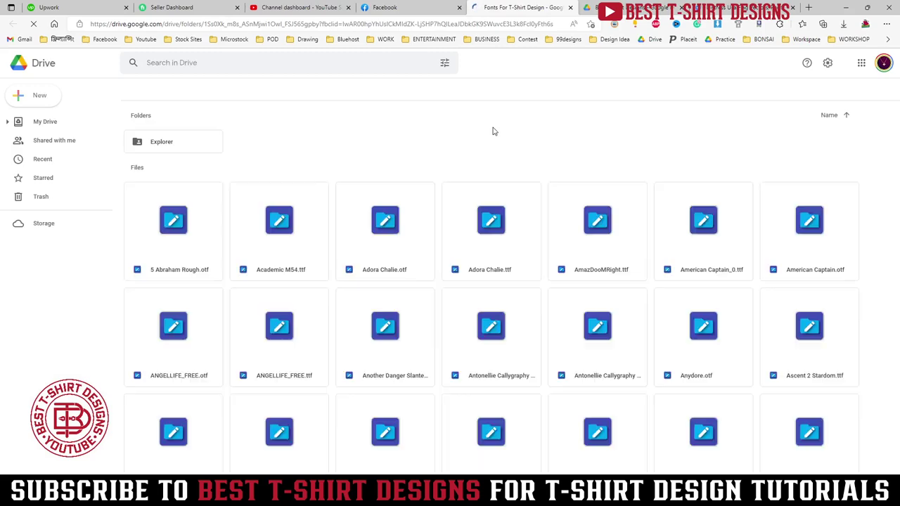
scroll(477, 307, down, 5)
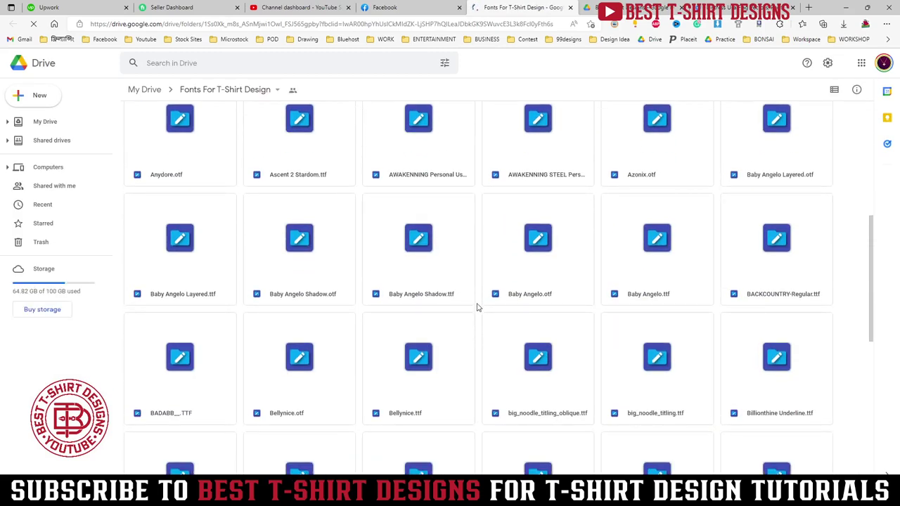
scroll(476, 307, down, 2)
scroll(476, 307, down, 4)
scroll(477, 307, down, 5)
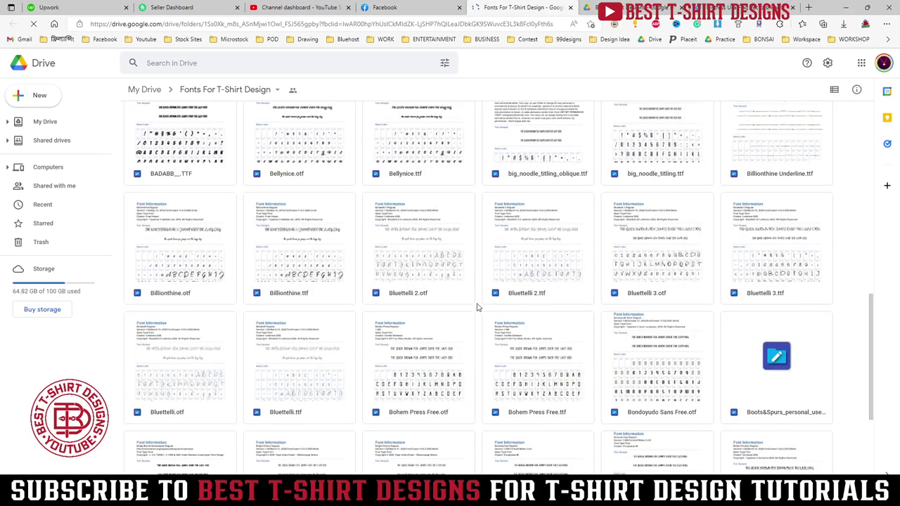
scroll(476, 307, down, 3)
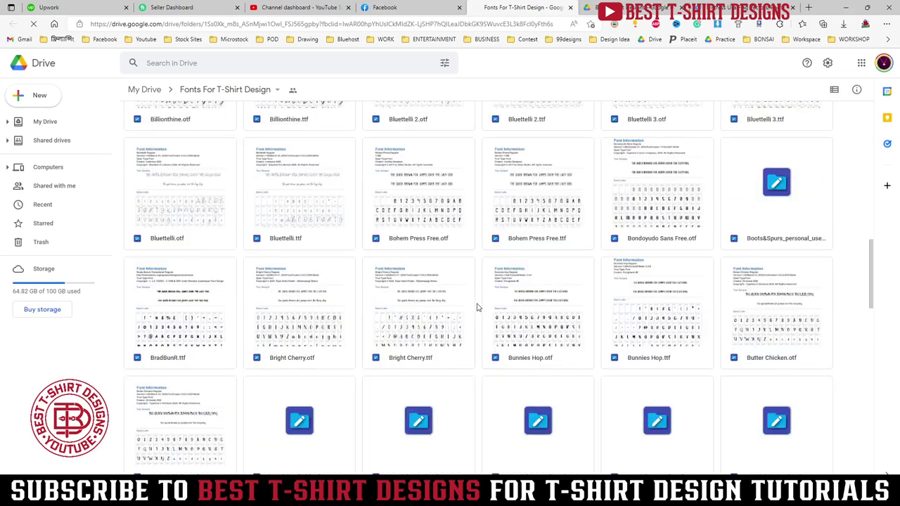
scroll(476, 307, down, 10)
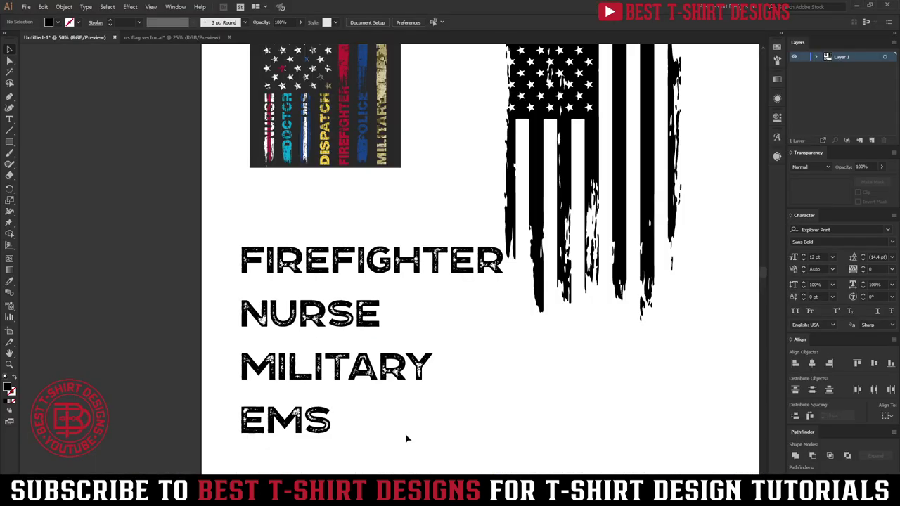
In Illustrator, rotate all four profession names together 90° clockwise so they read vertically, and deselect them
click(325, 272)
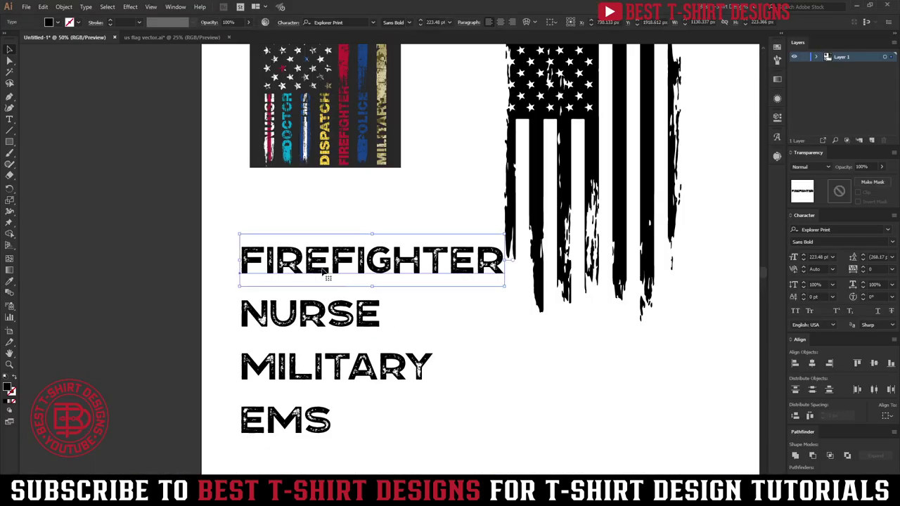
key(ctrl+minus)
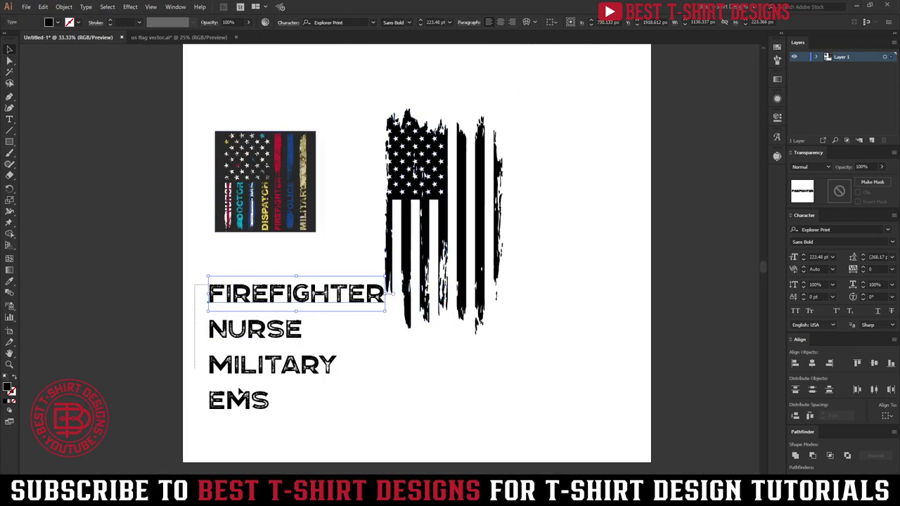
drag(239, 396, 254, 420)
drag(389, 347, 310, 406)
drag(450, 378, 448, 377)
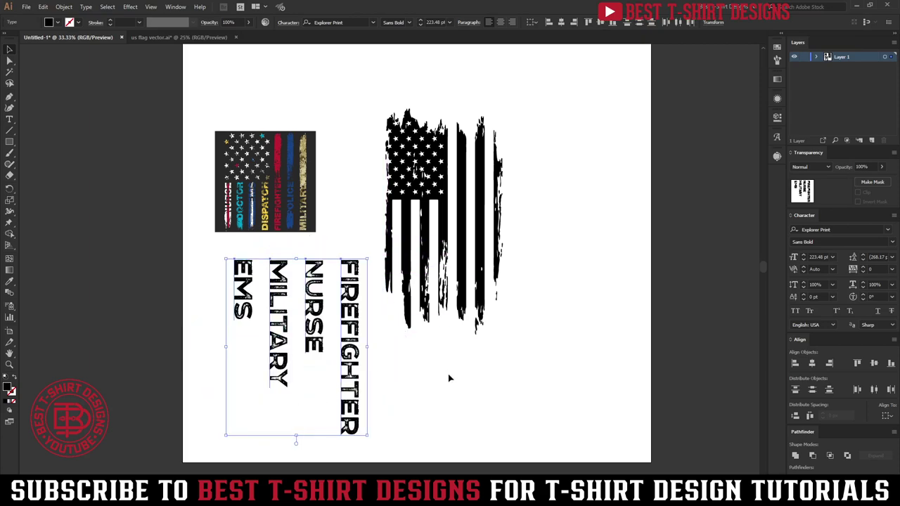
click(477, 369)
drag(362, 347, 488, 226)
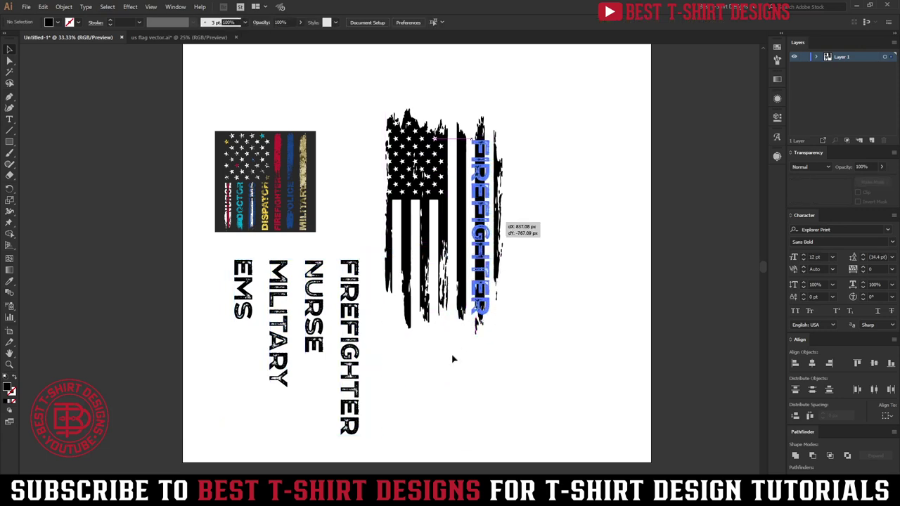
key(ctrl+z)
drag(355, 415, 218, 345)
key(ctrl+z)
Scale the four vertical profession names down to about 100 pt, move them to the right of the flag and deselect them
drag(218, 293, 365, 440)
drag(361, 348, 594, 229)
scroll(526, 186, up, 2)
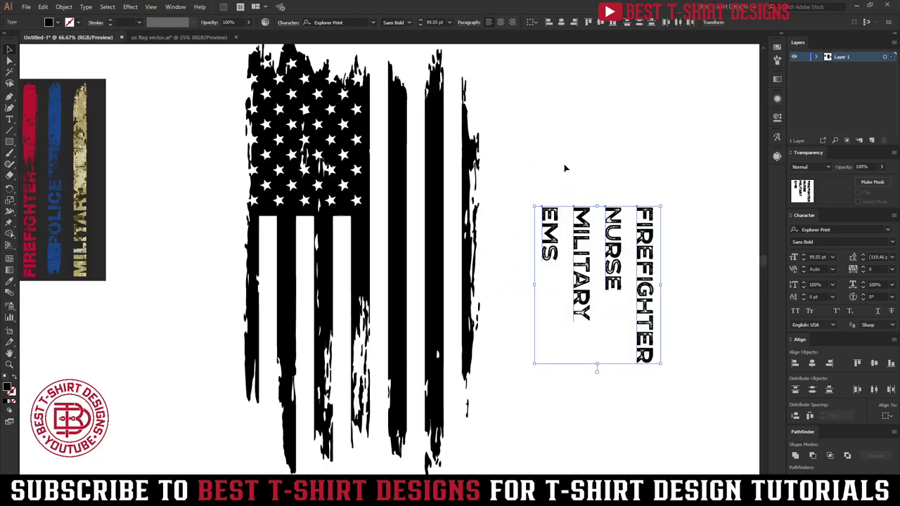
click(564, 169)
Move FIREFIGHTER onto the flag's second stripe from the right and enlarge it to about 143 pt to span the stripe's width
drag(641, 259, 433, 234)
drag(438, 160, 437, 162)
drag(434, 345, 437, 369)
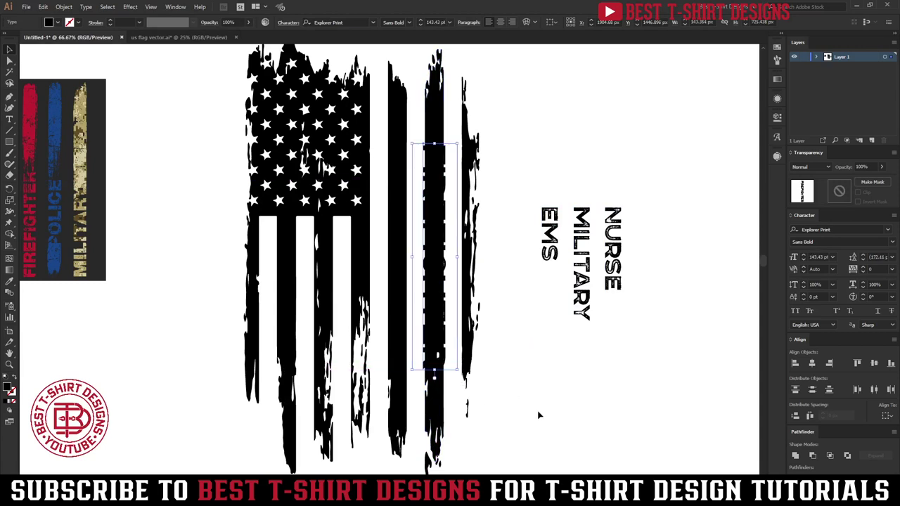
Match NURSE, MILITARY and EMS to the FIREFIGHTER text's size and style with the Eyedropper, and select FIREFIGHTER on its stripe
drag(625, 295, 542, 243)
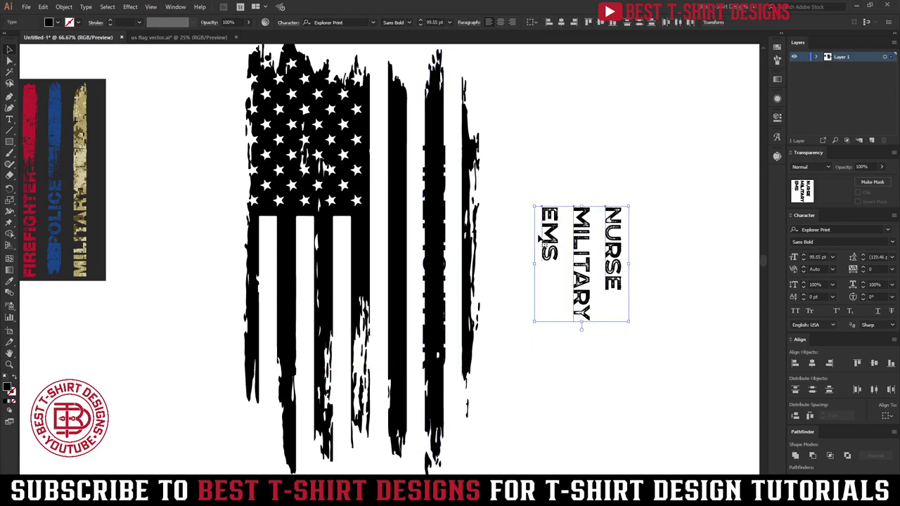
key(i)
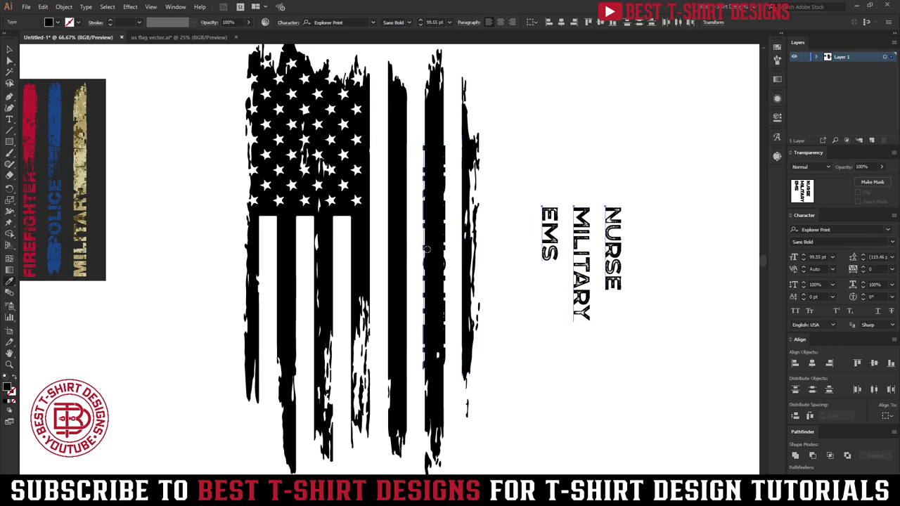
click(427, 249)
key(v)
click(437, 254)
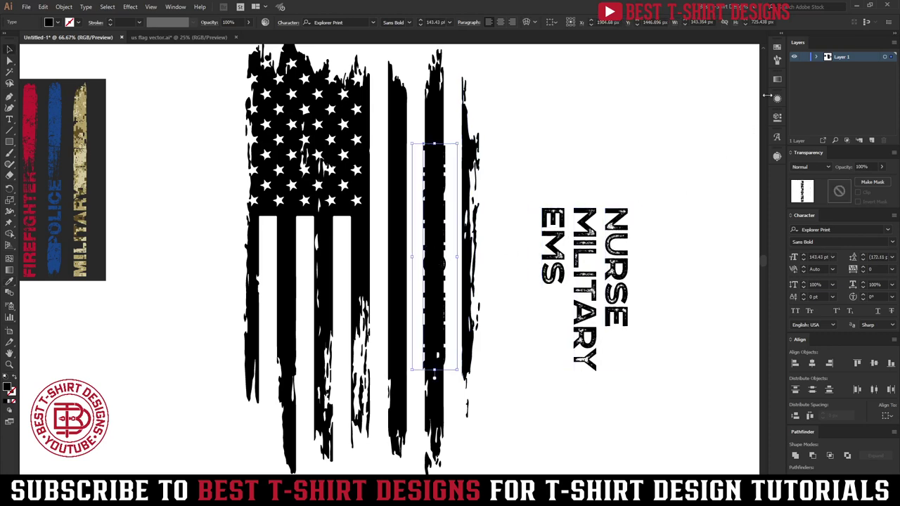
Fill the FIREFIGHTER text with the orange-red swatch and deselect it
click(776, 48)
click(735, 73)
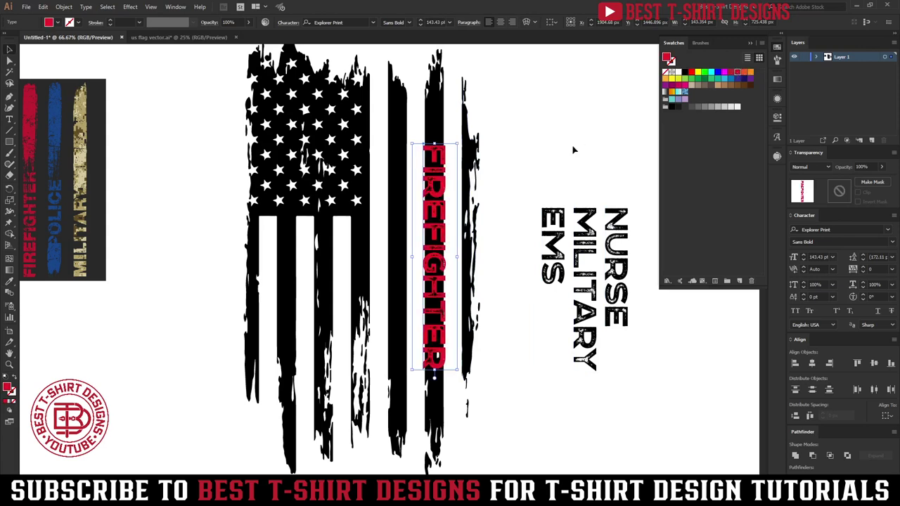
click(571, 149)
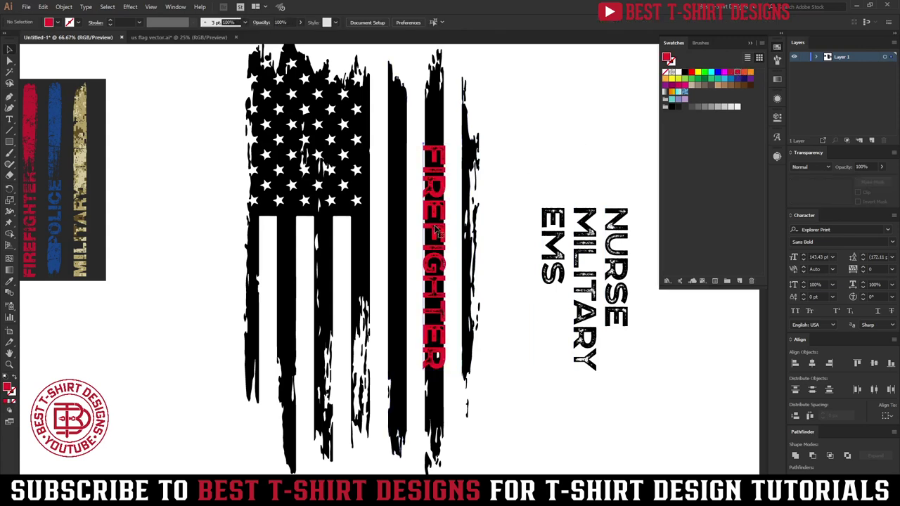
click(436, 232)
click(744, 72)
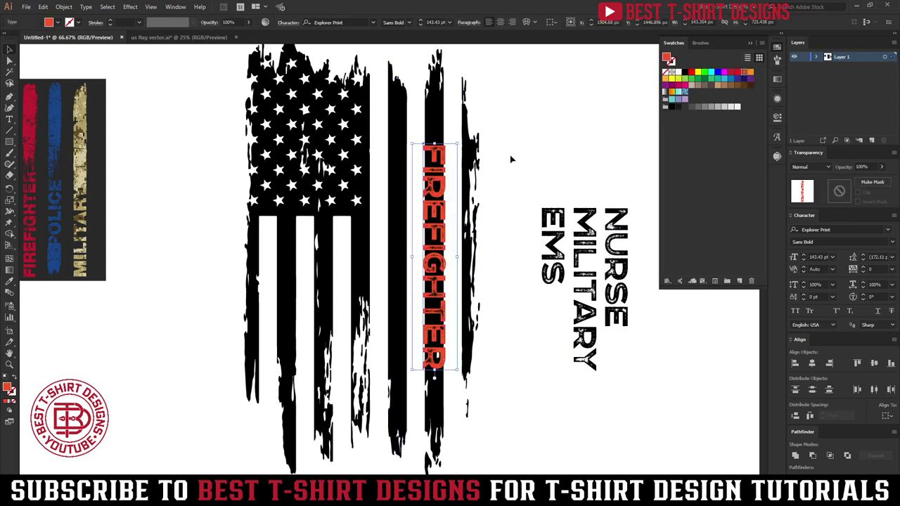
click(511, 159)
click(777, 48)
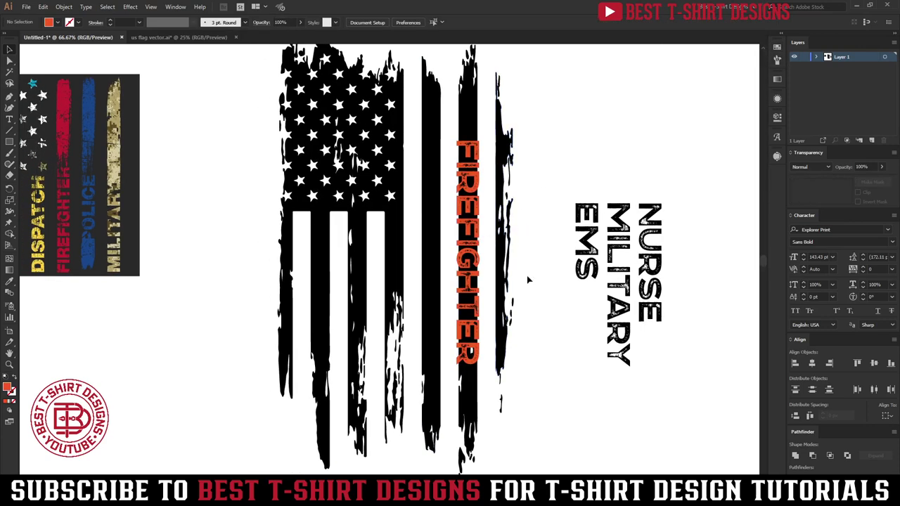
Check the FIREFIGHTER stripe in the reference design and convert the flag's FIREFIGHTER text to outlines
key(ctrl+minus)
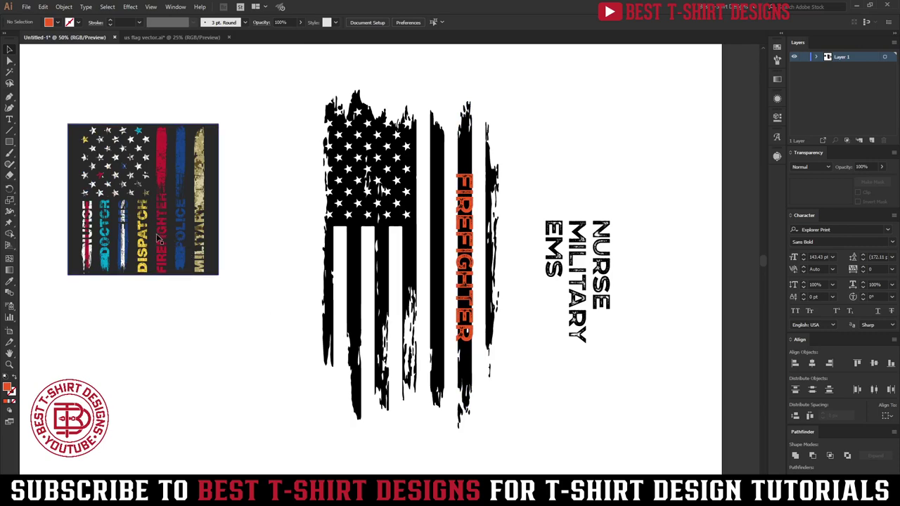
scroll(161, 239, up, 3)
scroll(202, 156, up, 1)
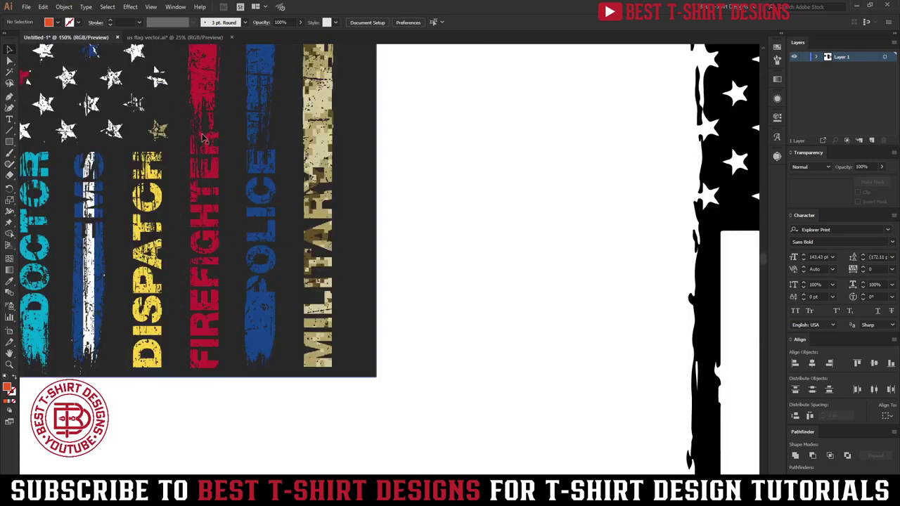
scroll(199, 263, down, 1)
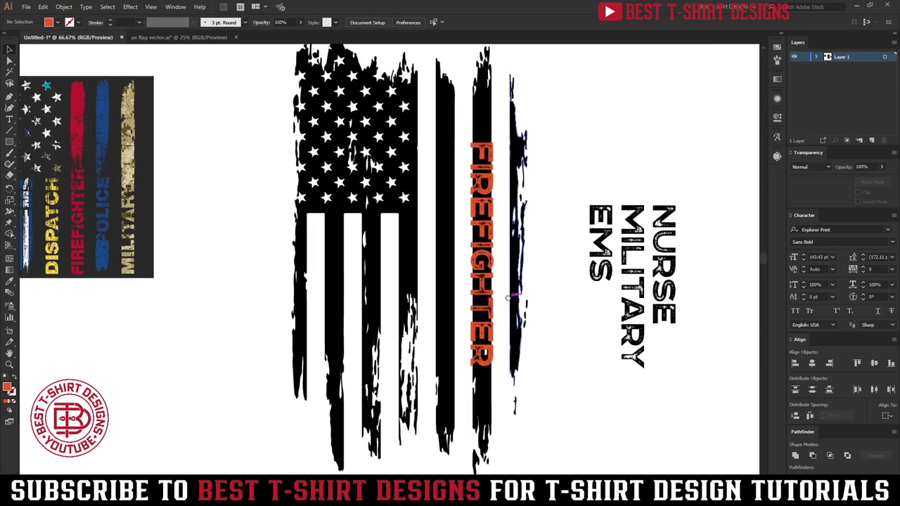
click(563, 334)
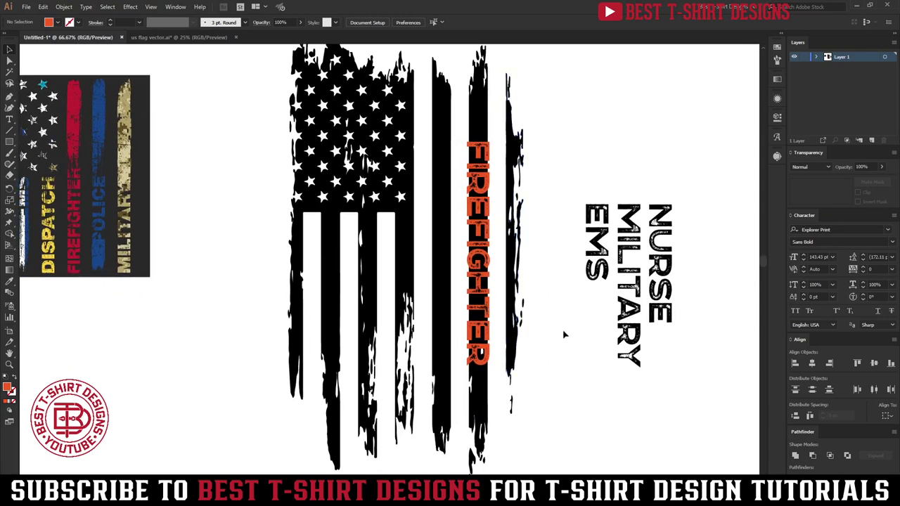
click(479, 318)
right_click(480, 317)
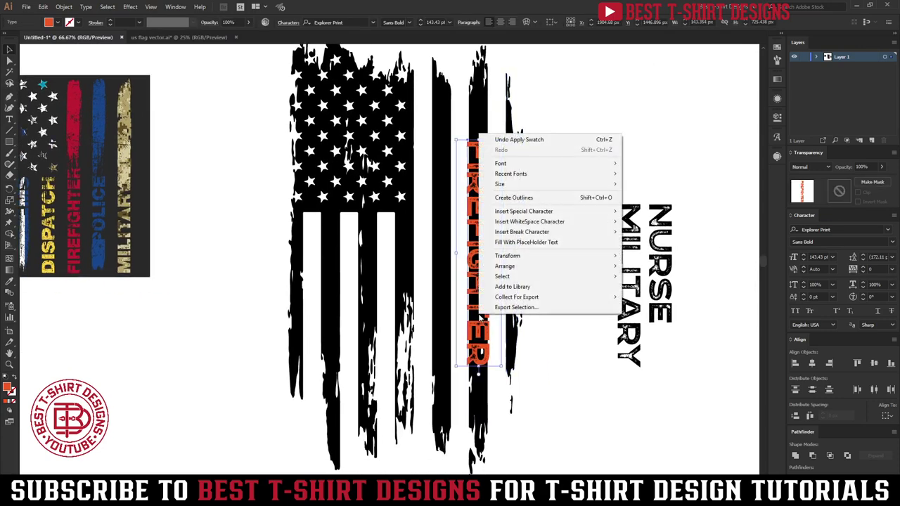
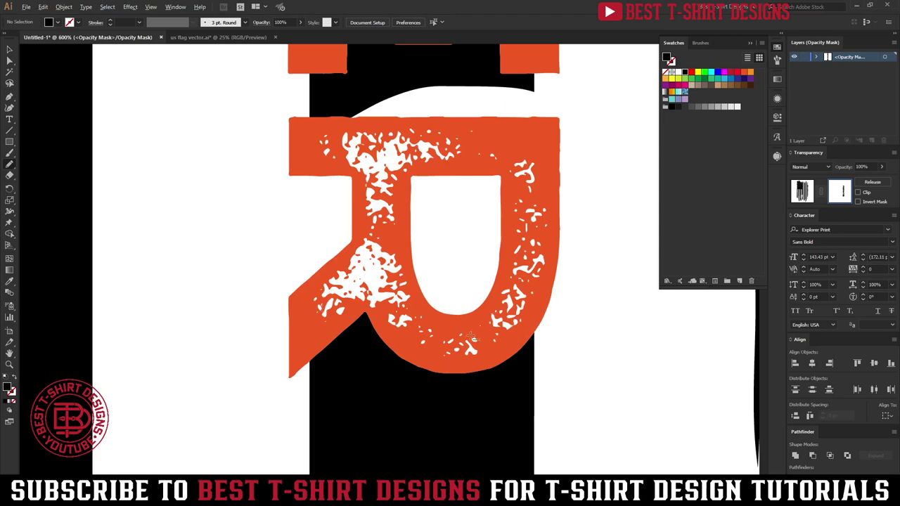
In the flag's opacity mask, draw a black freehand shape around the whole FIREFIGHTER word to hide the stripe behind it, and exit the mask
scroll(473, 340, down, 3)
scroll(471, 330, down, 3)
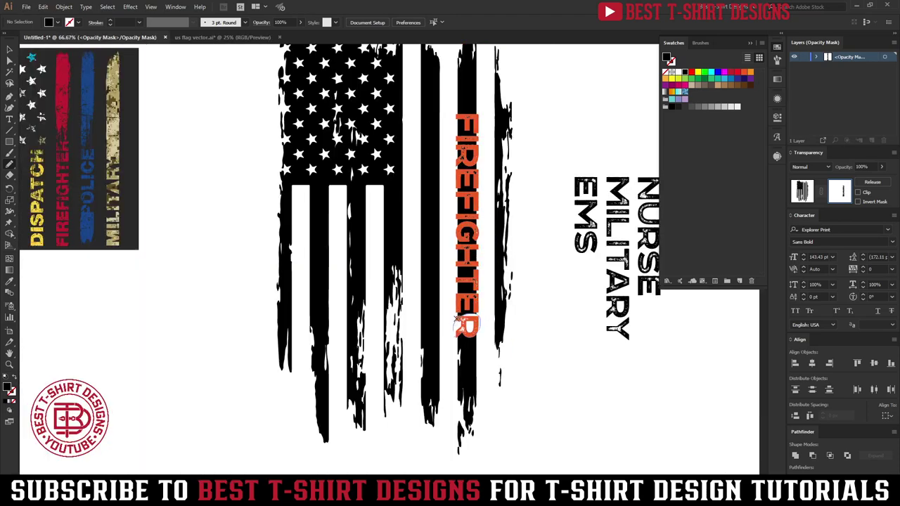
drag(480, 320, 485, 178)
drag(454, 113, 457, 338)
click(506, 274)
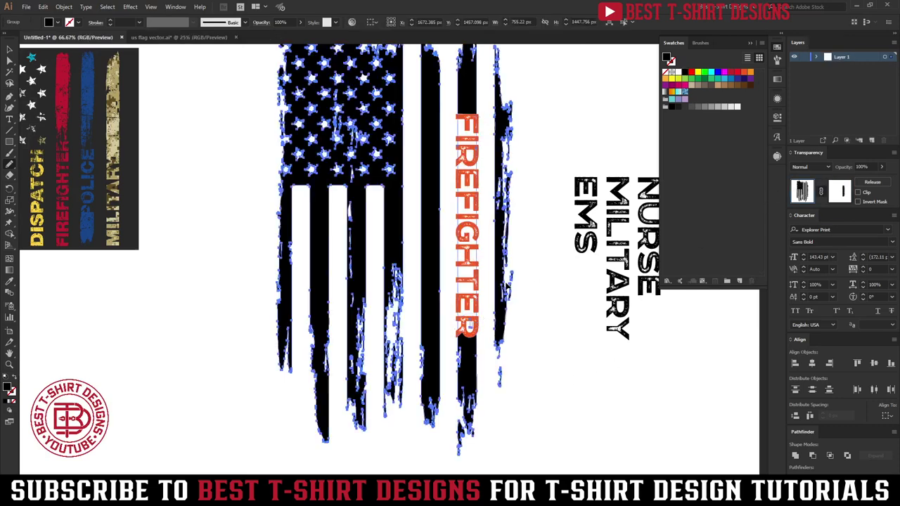
Fill the FIREFIGHTER lettering with black, deselect it and inspect how both ends of the word join the stripe
click(468, 274)
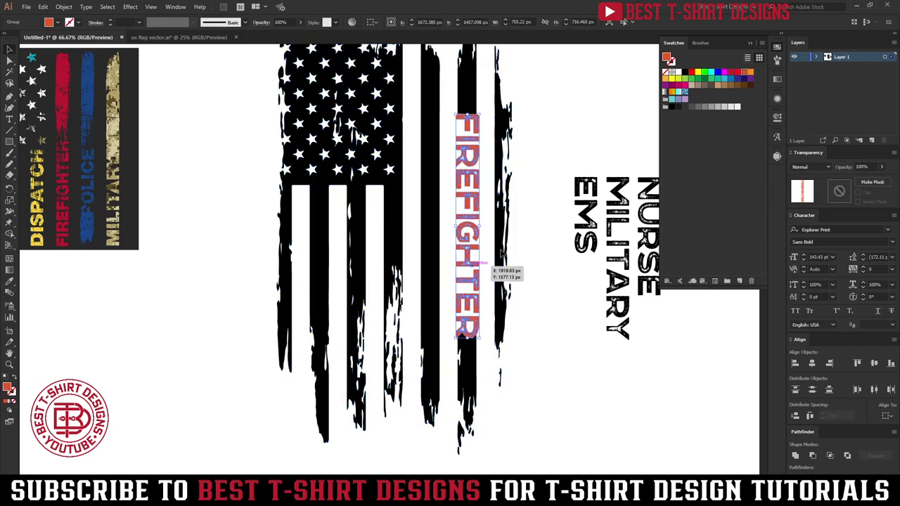
click(684, 73)
click(573, 319)
scroll(558, 398, up, 2)
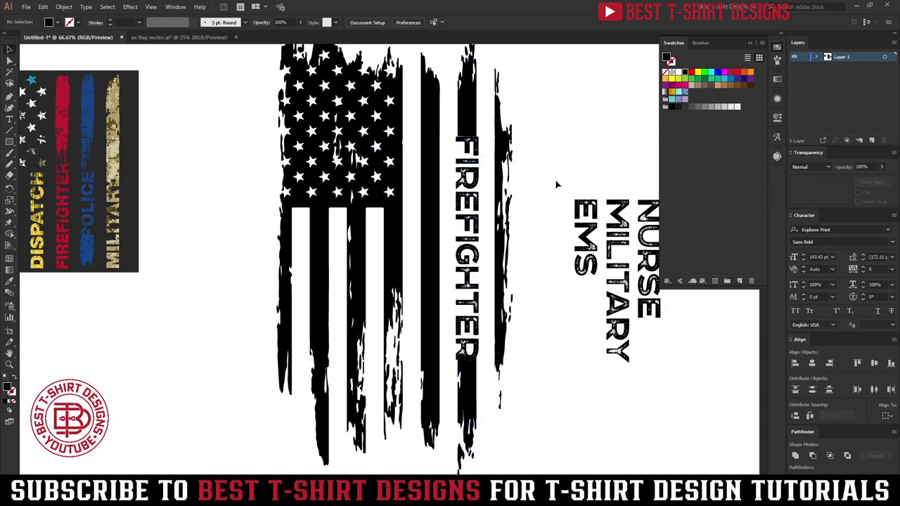
scroll(453, 130, up, 3)
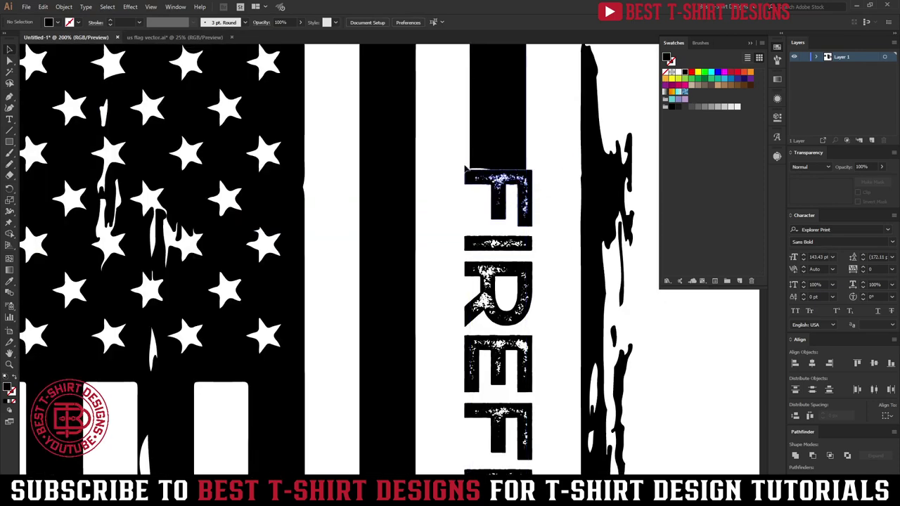
key(h)
drag(423, 138, 595, 424)
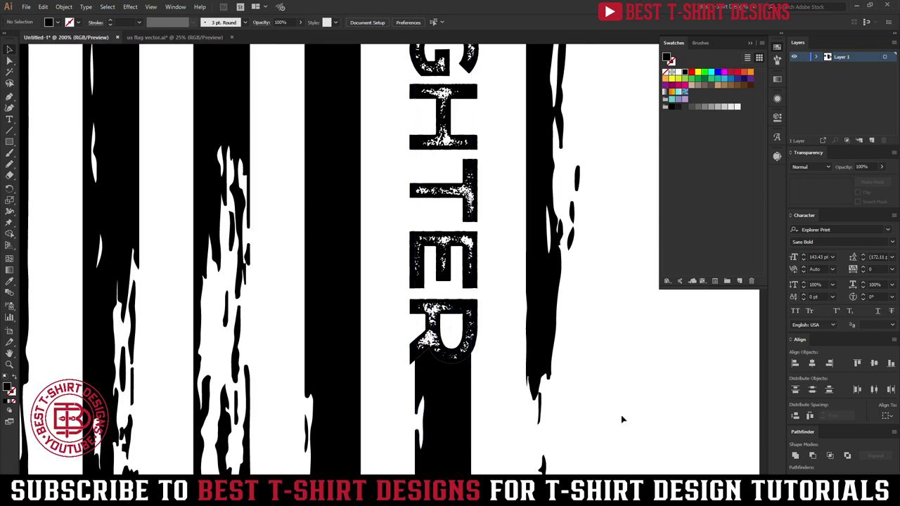
scroll(470, 327, down, 3)
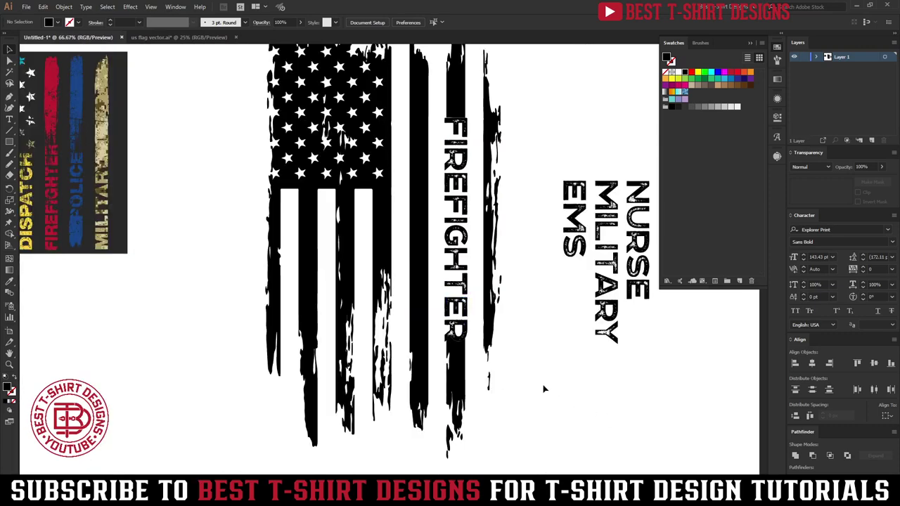
scroll(543, 389, down, 1)
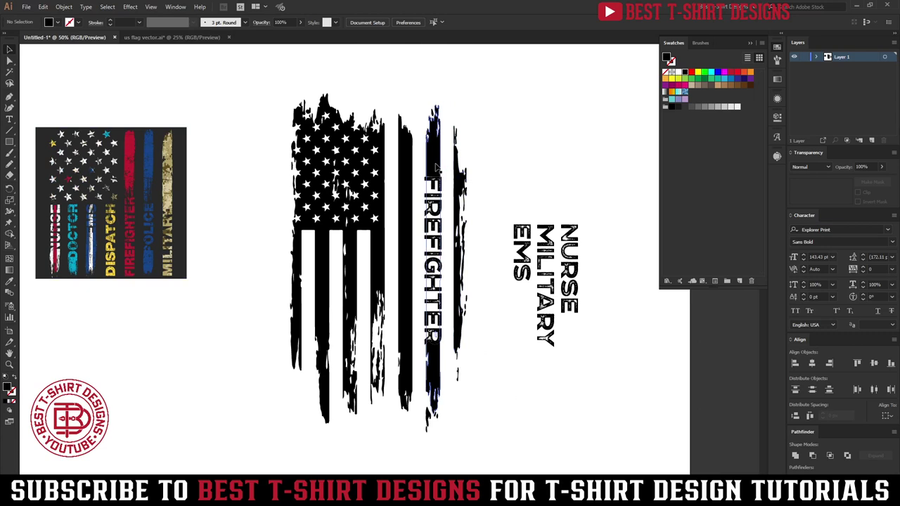
Fill the FIREFIGHTER lettering and, inside the flag group, all pieces of its stripe with the orange-red swatch
click(436, 221)
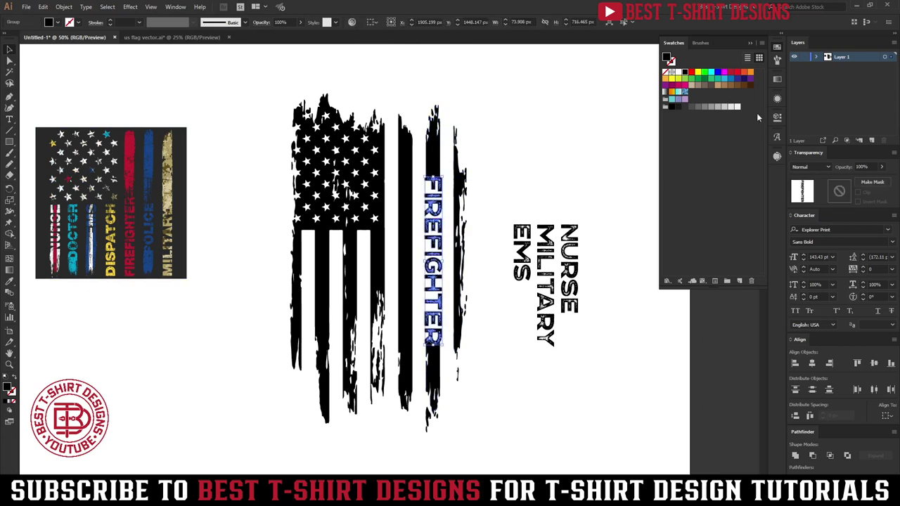
click(743, 73)
double_click(436, 371)
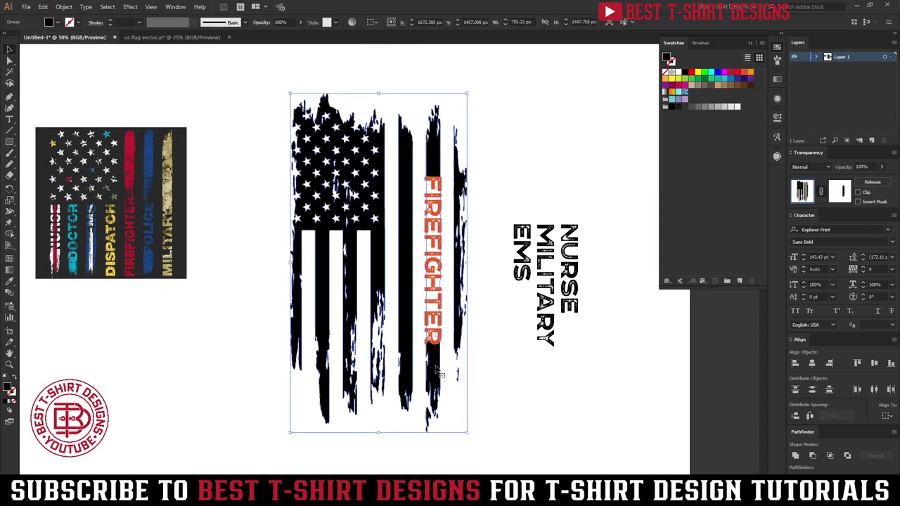
click(437, 371)
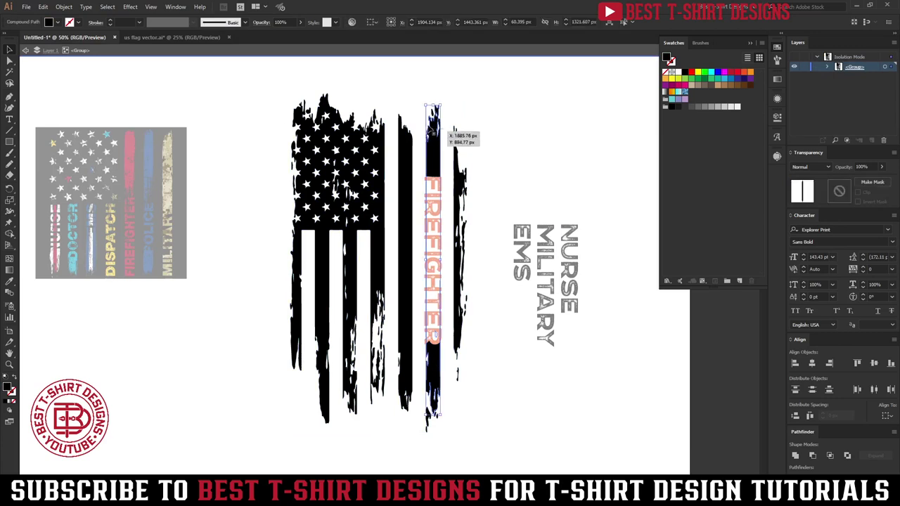
shift+click(441, 238)
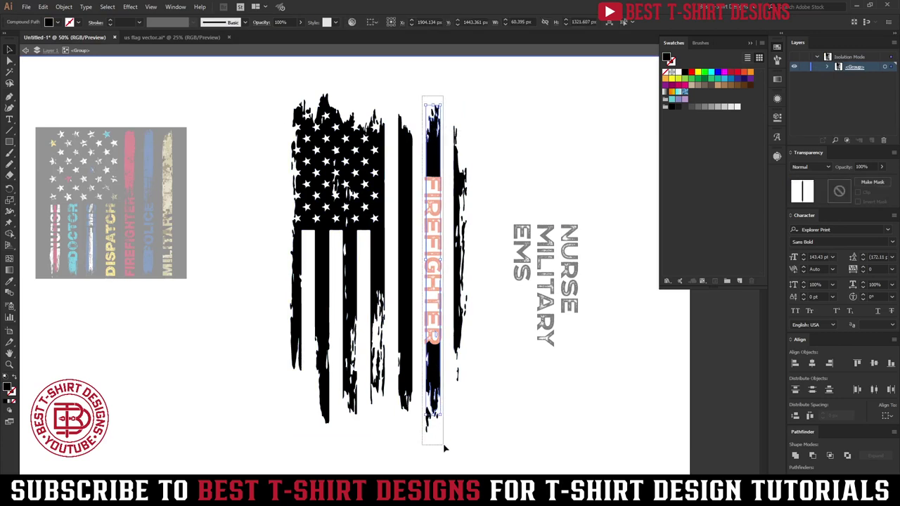
click(744, 73)
double_click(505, 424)
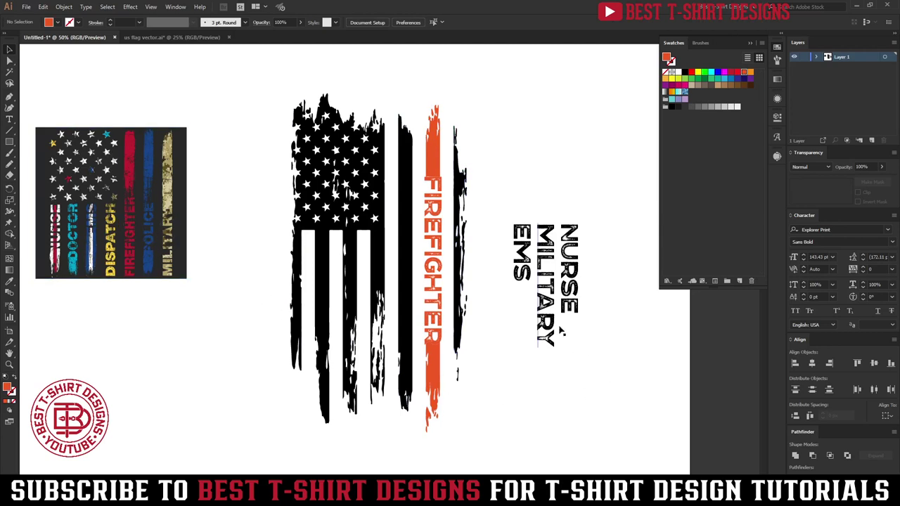
Place the MILITARY text on the black stripe just left of FIREFIGHTER and convert it to outlines
drag(545, 325, 412, 286)
right_click(411, 287)
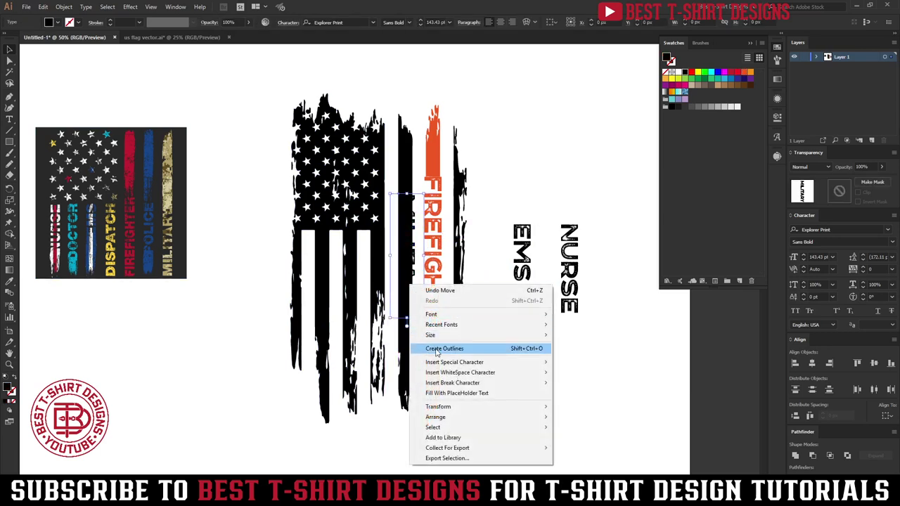
click(450, 349)
Align the vertical centers of the MILITARY and FIREFIGHTER lettering
shift+click(441, 258)
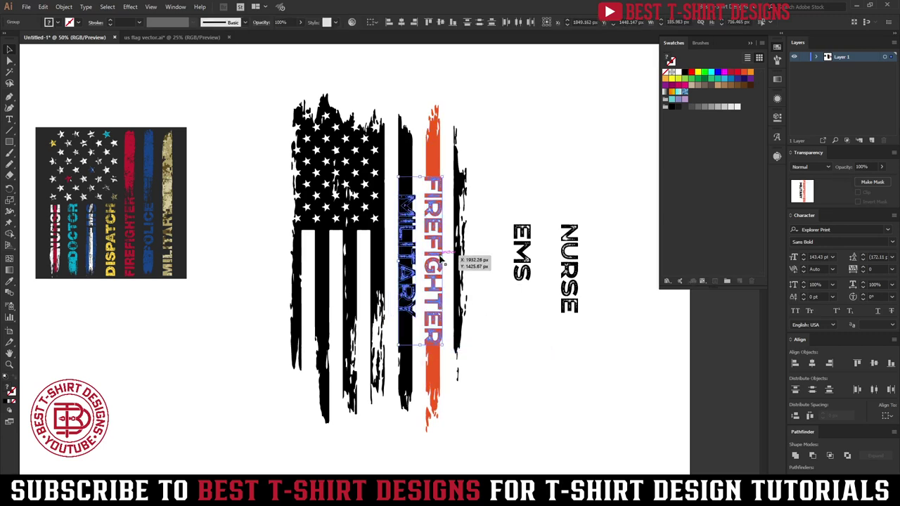
click(441, 22)
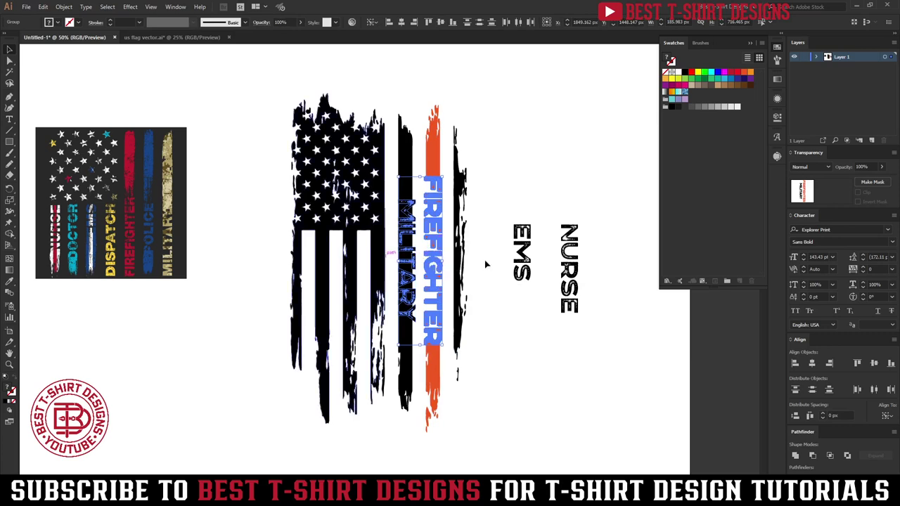
Move the FIREFIGHTER and MILITARY lettering together 260 px straight down along their stripes and deselect them
click(431, 284)
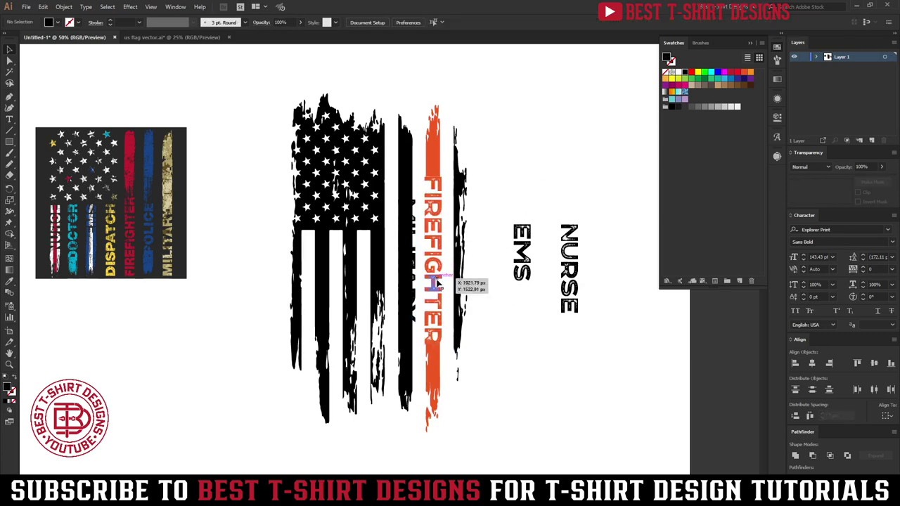
shift+click(414, 285)
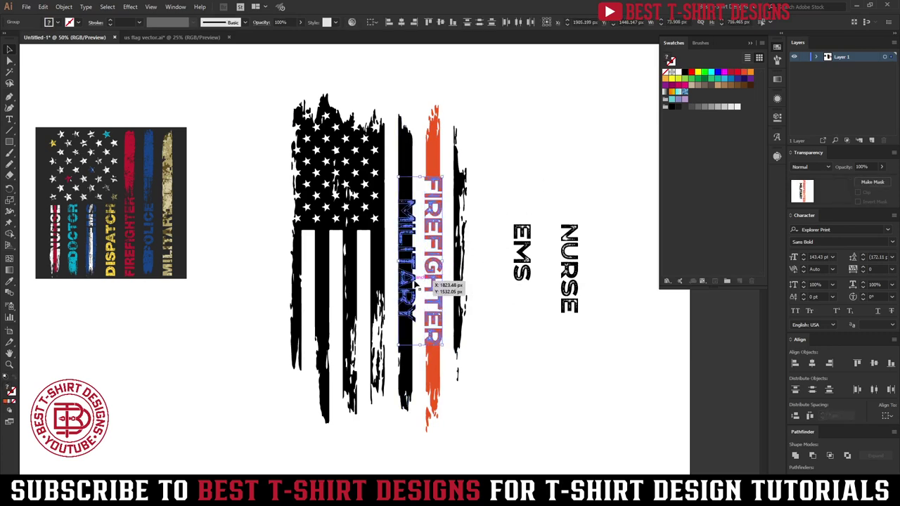
key(shift+Down)
key(shift+Down)
key(shift+Down)
key(shift+Down)
key(shift+Down)
key(shift+Down)
key(shift+Down)
key(shift+Down)
key(shift+Down)
key(shift+Down)
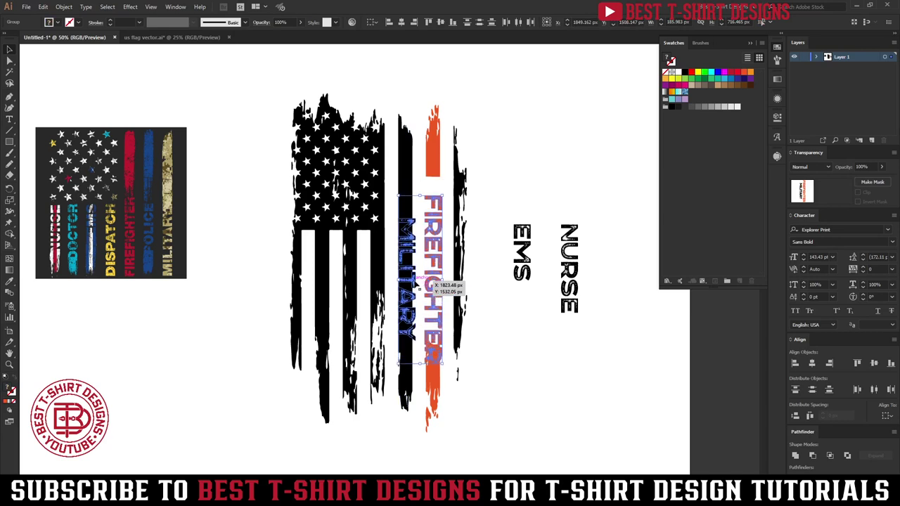
key(shift+Down)
key(shift+Down)
key(shift+Down)
key(shift+Down)
key(shift+Down)
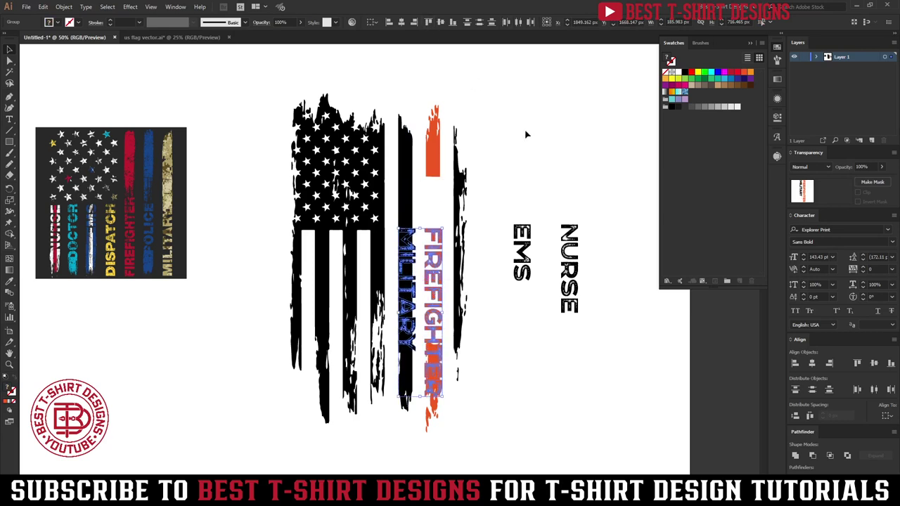
key(shift+Down)
key(shift+Down)
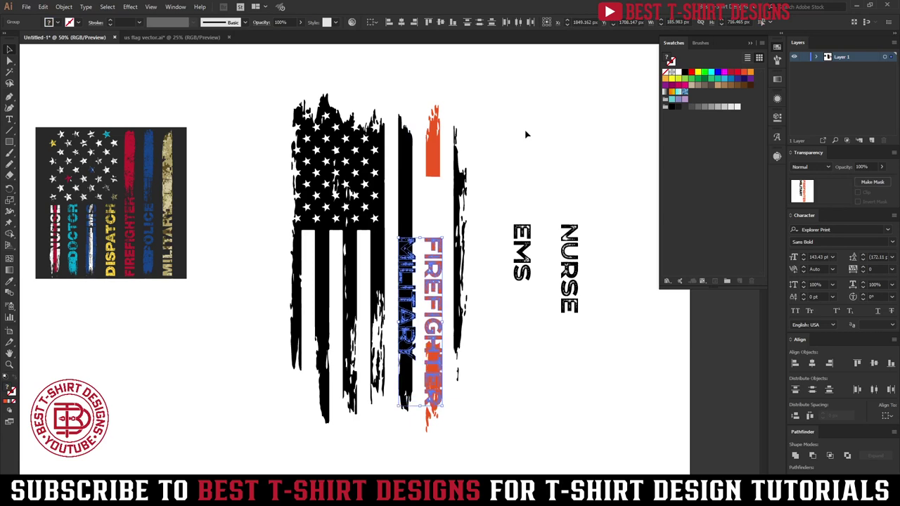
click(526, 134)
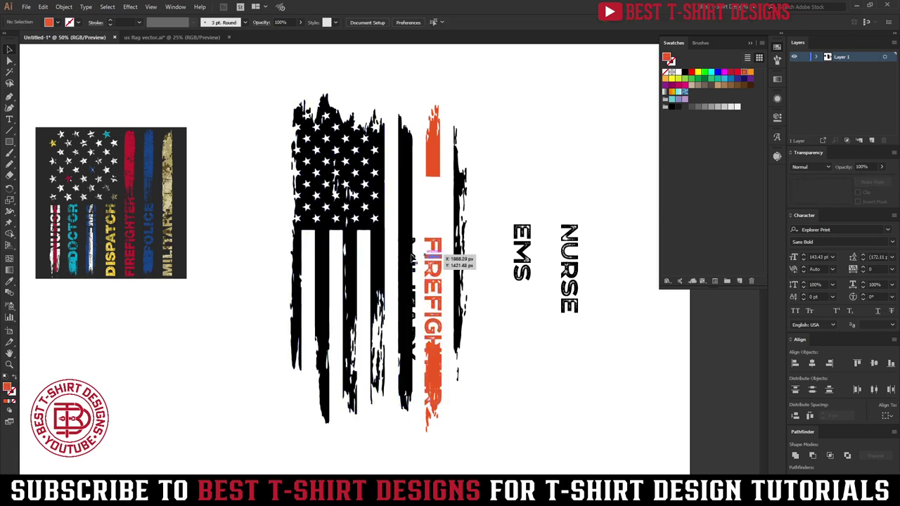
In the flag's opacity mask, move the large masking shape straight down to about Y 1741 px, around the lowered FIREFIGHTER lettering
click(437, 195)
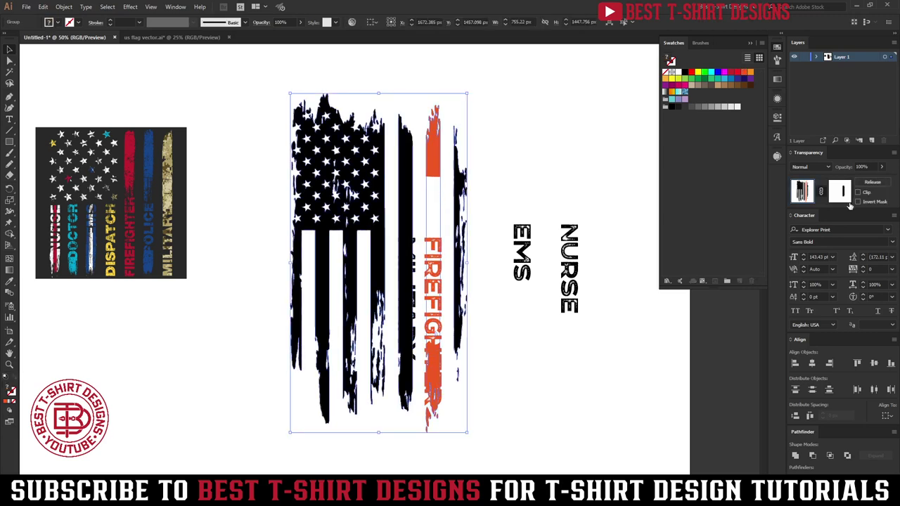
click(439, 190)
key(shift+Down)
key(shift+Down)
key(shift+Down)
key(shift+Down)
key(shift+Down)
key(shift+Down)
key(shift+Down)
key(shift+Down)
key(shift+Down)
key(shift+Down)
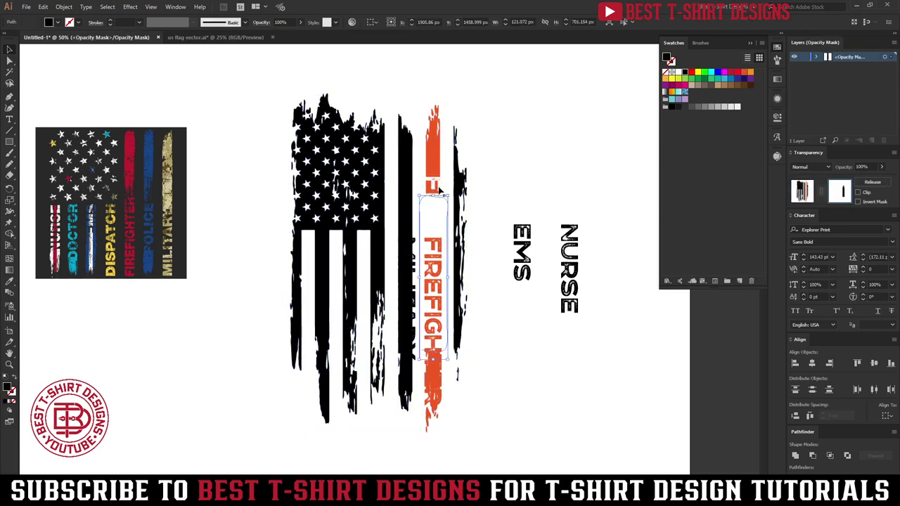
key(shift+Down)
key(shift+Down)
key(shift+Down)
key(shift+Down)
key(shift+Down)
key(shift+Down)
key(shift+Down)
key(shift+Down)
key(shift+Down)
key(shift+Down)
key(shift+Down)
key(shift+Down)
key(shift+Down)
key(shift+Down)
key(shift+Down)
key(shift+Down)
key(shift+Down)
key(shift+Down)
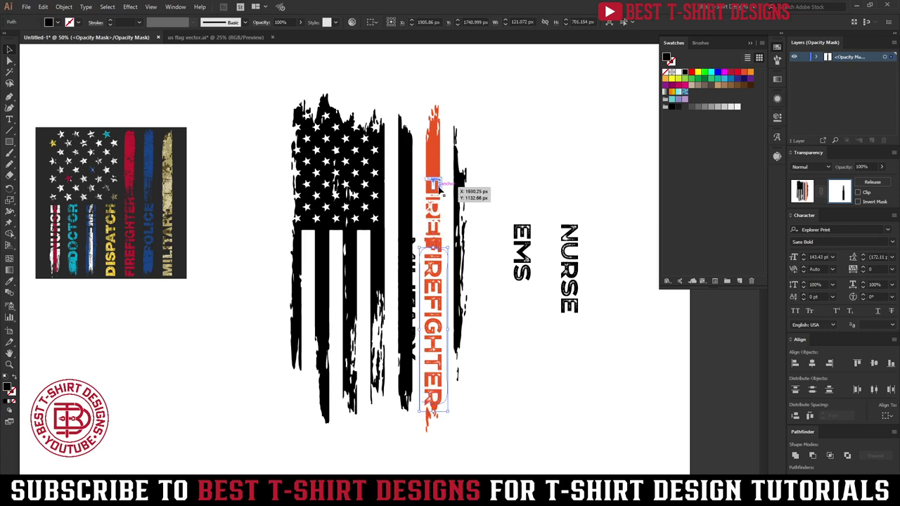
Remove the lowered masking shape and pencil a filled black shape around the lower letters of FIREFIGHTER in the opacity mask
scroll(438, 393, up, 2)
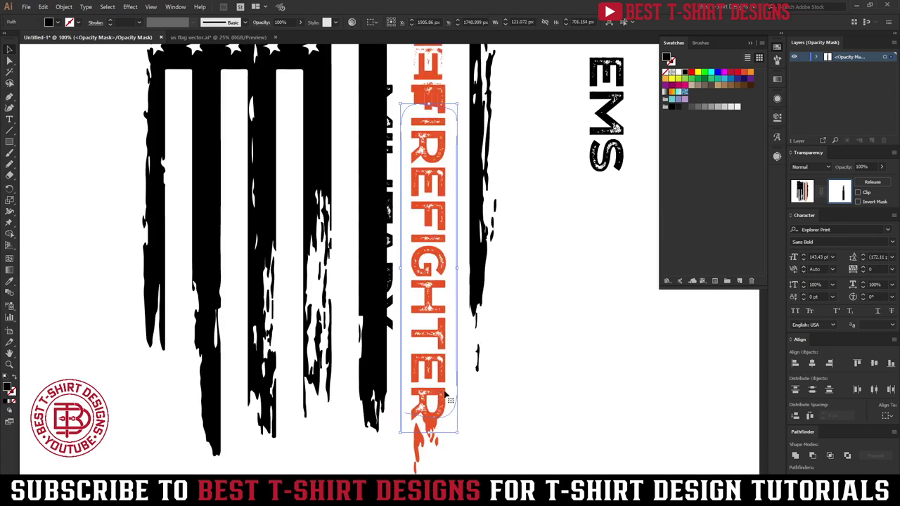
click(534, 384)
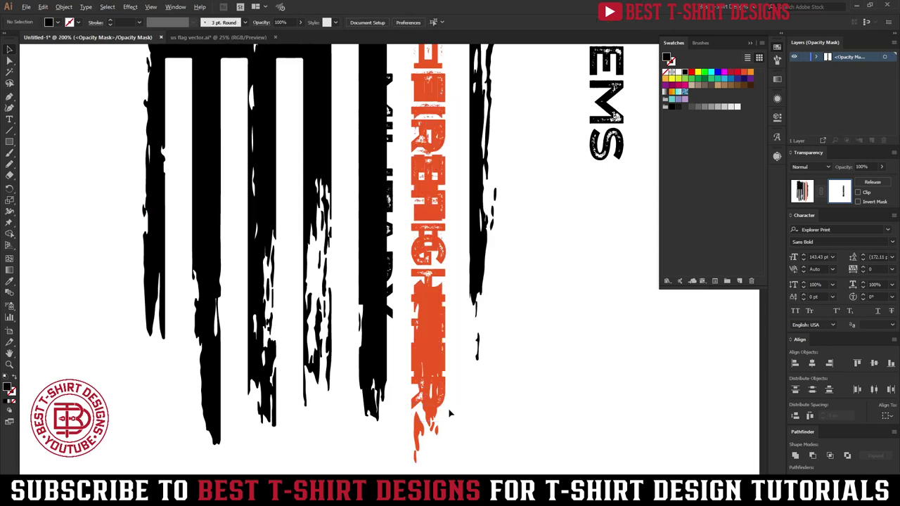
scroll(450, 413, up, 3)
key(n)
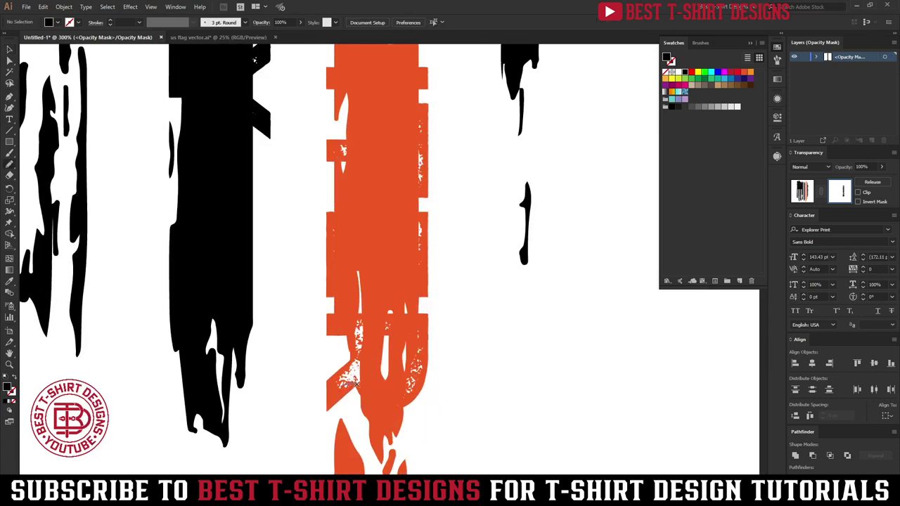
mouse_move(402, 406)
mouse_down()
mouse_move(425, 316)
mouse_move(402, 364)
mouse_up()
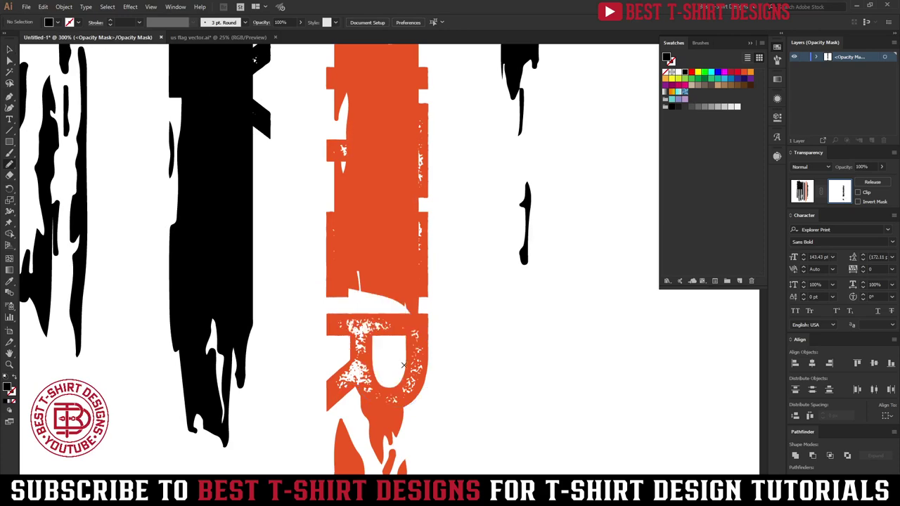
scroll(436, 388, down, 2)
mouse_move(372, 331)
mouse_down()
mouse_move(430, 377)
mouse_move(456, 283)
mouse_move(446, 135)
mouse_move(415, 86)
mouse_move(379, 133)
mouse_move(371, 330)
mouse_up()
scroll(372, 331, up, 4)
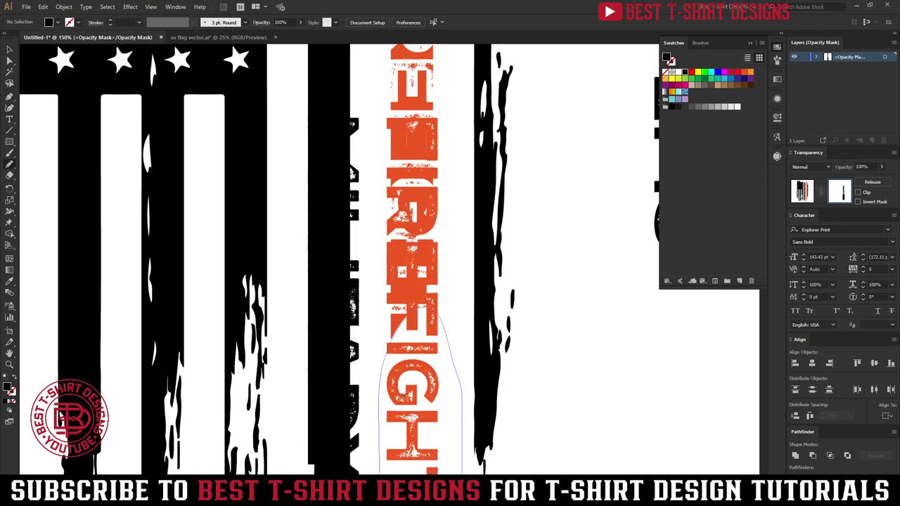
Pencil black masking shapes around the upper FIREFIGHTER letters and over the leftover knocked-out letters higher on the stripe
drag(432, 380, 452, 167)
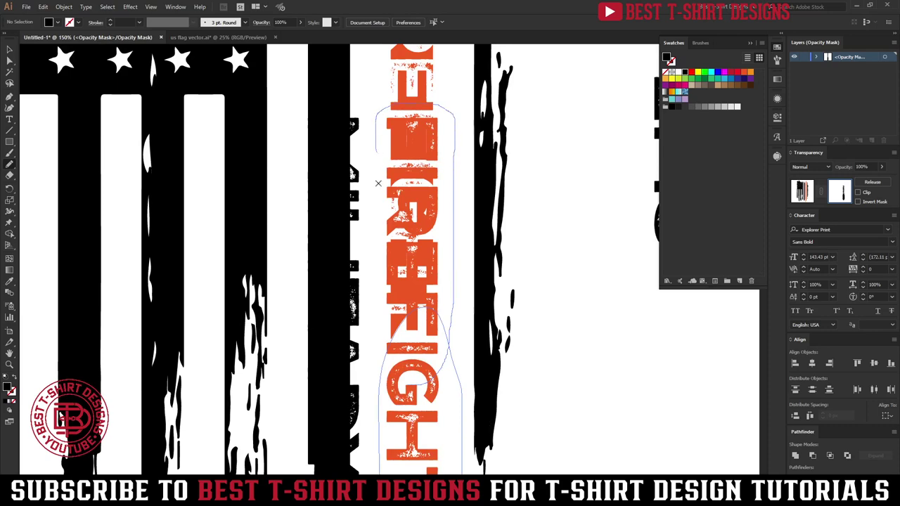
drag(377, 183, 386, 387)
scroll(423, 392, up, 5)
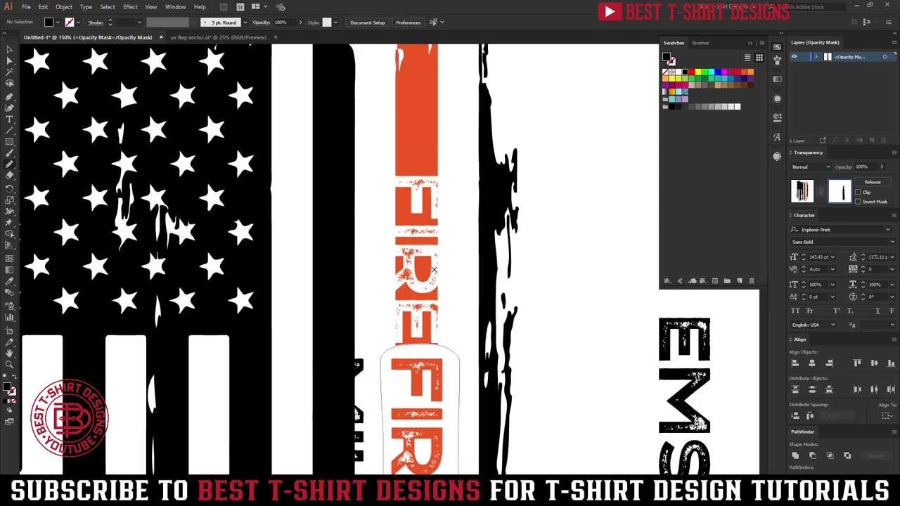
scroll(433, 269, up, 1)
mouse_move(456, 442)
mouse_down()
mouse_move(454, 200)
mouse_move(443, 153)
mouse_up()
mouse_move(375, 150)
mouse_down()
mouse_move(365, 320)
mouse_move(376, 428)
mouse_up()
Restore the solid orange stripe above FIREFIGHTER by clearing the masked-out section and leftover lettering there
scroll(407, 208, down, 3)
key(v)
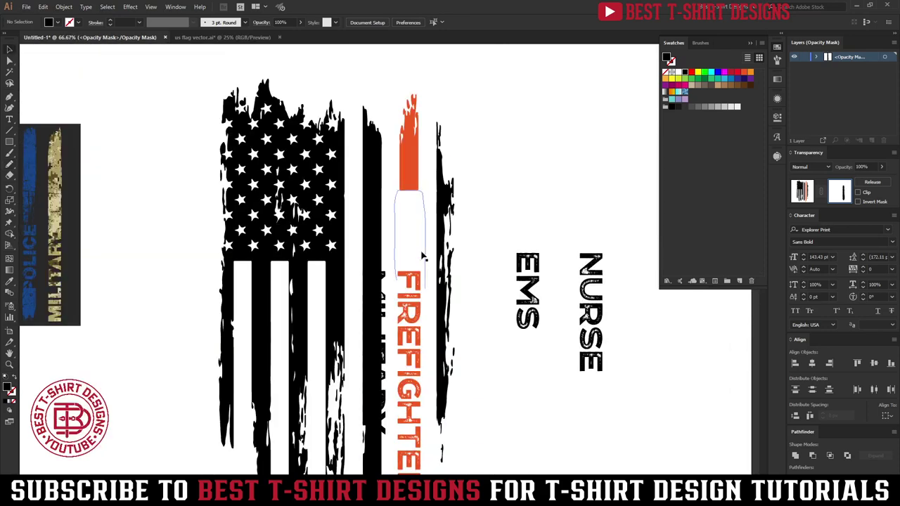
scroll(421, 251, down, 1)
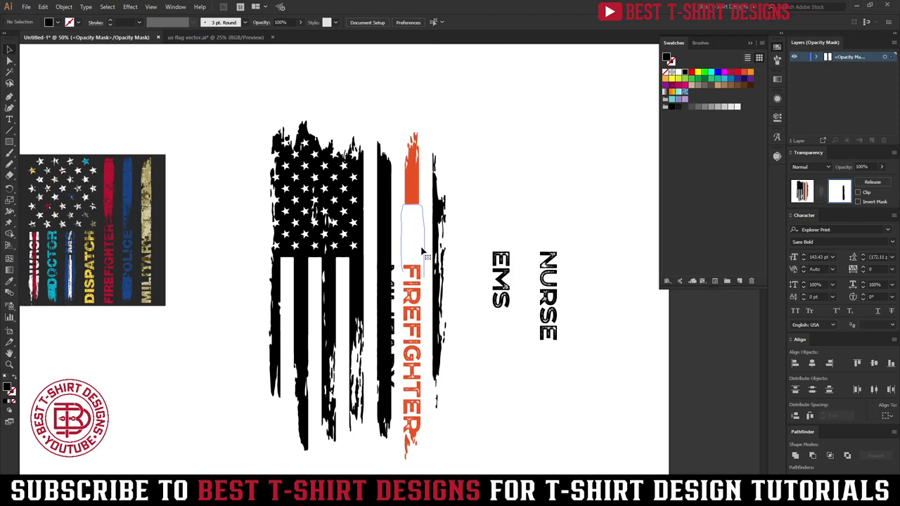
drag(422, 252, 417, 203)
scroll(411, 254, up, 2)
key(ctrl+shift+a)
Draw a rectangle in the mask across the gap just above FIREFIGHTER to extend the solid stripe down to the lettering
scroll(421, 246, up, 2)
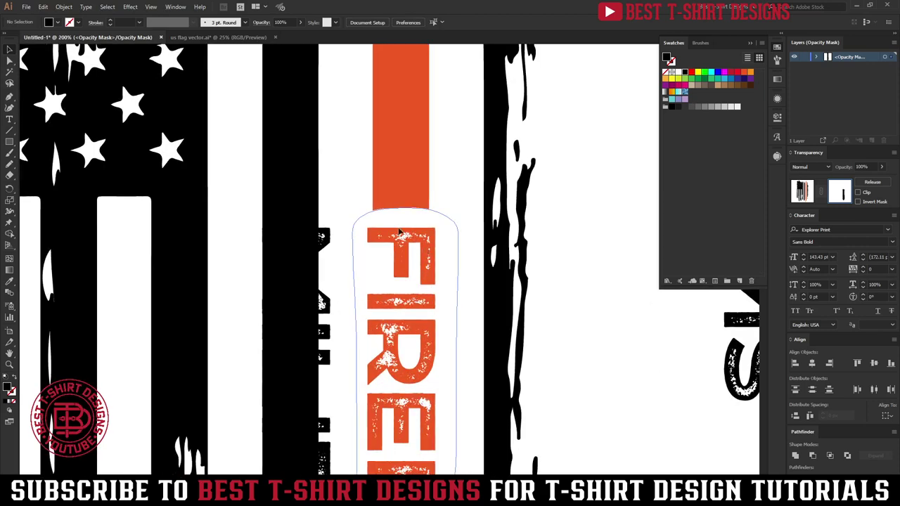
key(m)
drag(317, 178, 533, 231)
key(ctrl+shift+a)
Finish editing the opacity mask, return to the flag artwork and deselect everything
scroll(566, 297, down, 3)
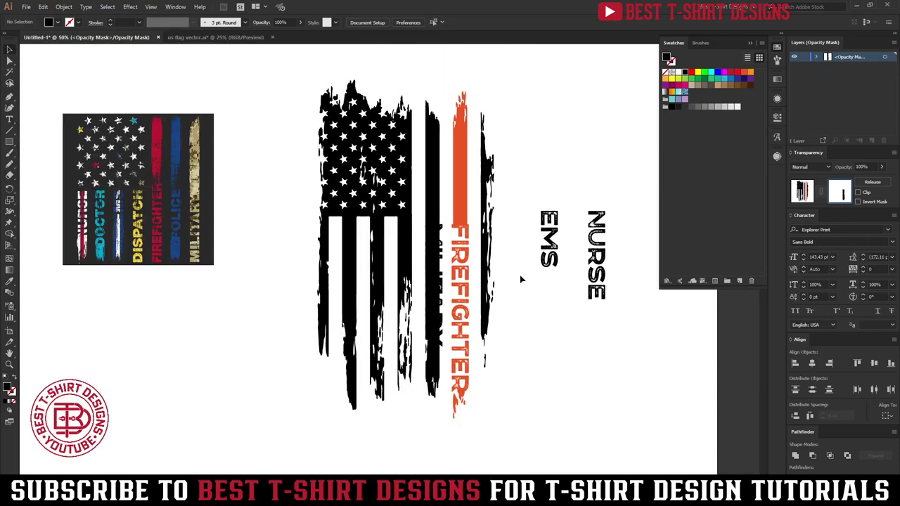
drag(541, 348, 529, 339)
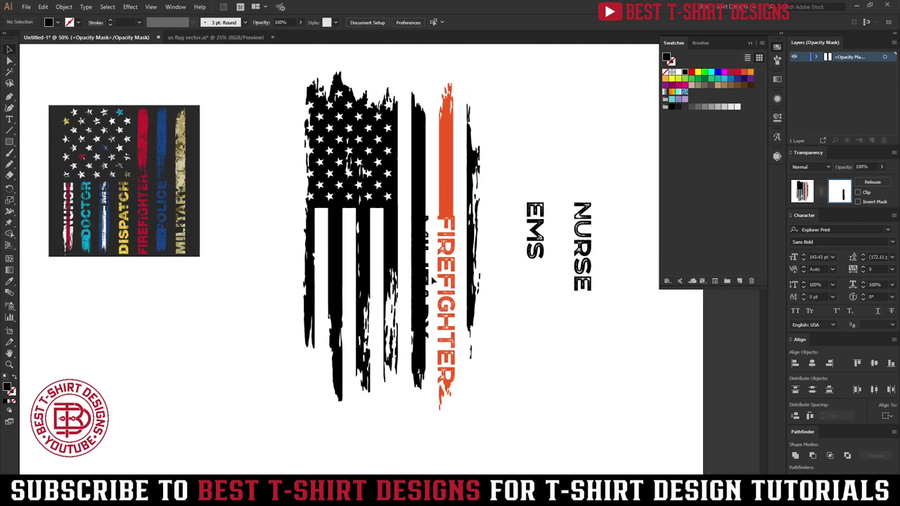
click(804, 190)
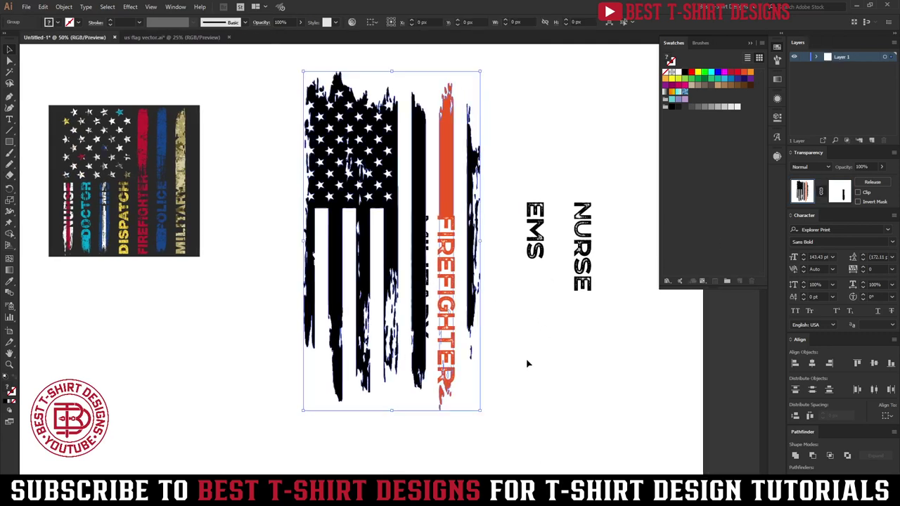
key(ctrl+shift+a)
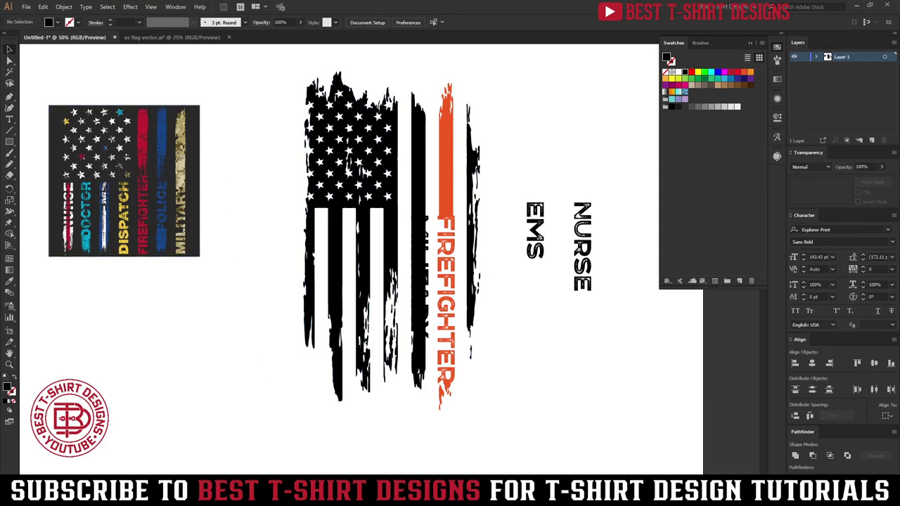
Switch to Freepik in the web browser and search its images for "camo"
click(421, 453)
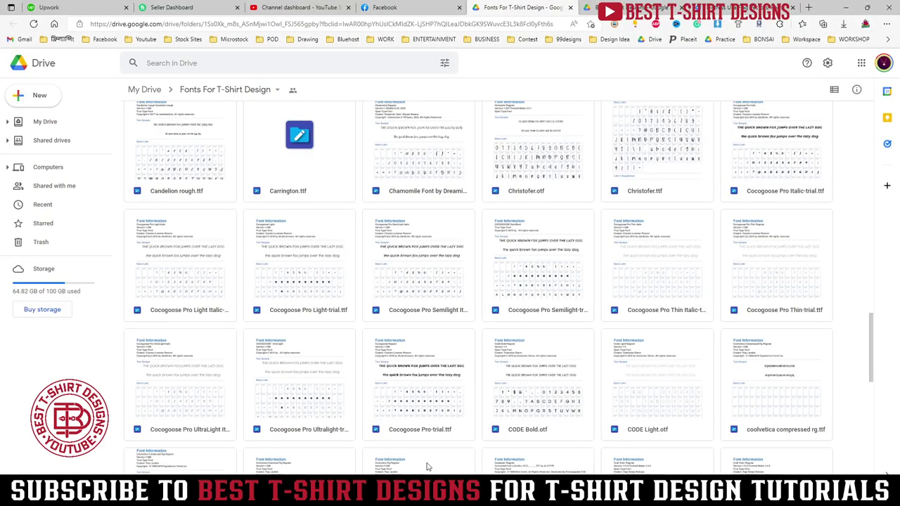
click(787, 7)
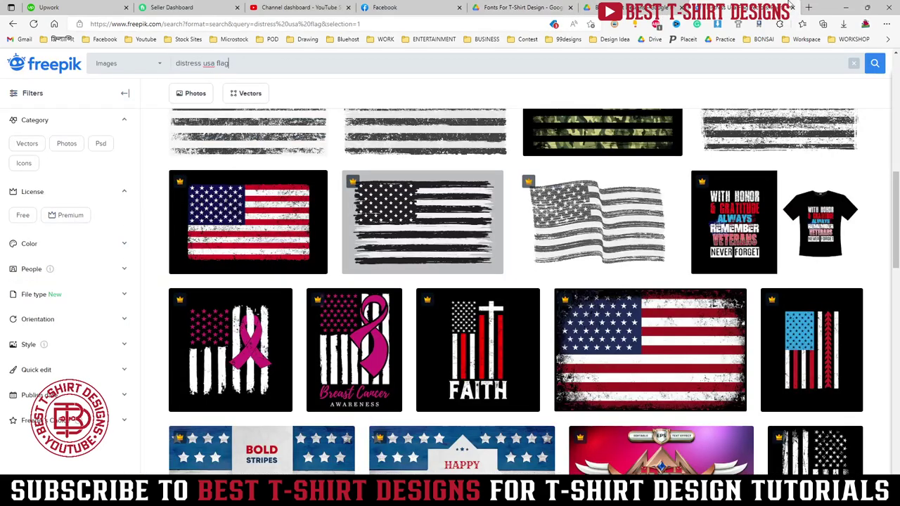
triple_click(309, 65)
text(camo)
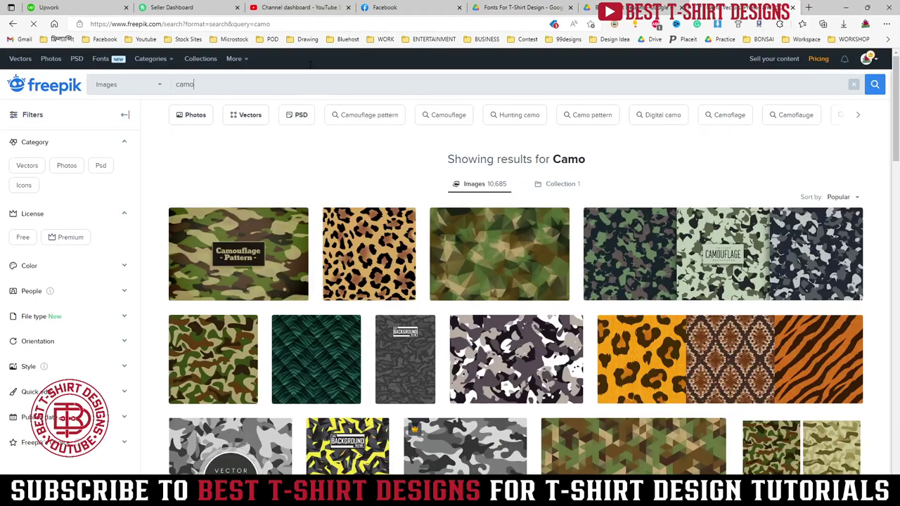
Choose the "Camouflage pattern background for army and military" vector from the results, download it and save the archive
scroll(368, 204, down, 4)
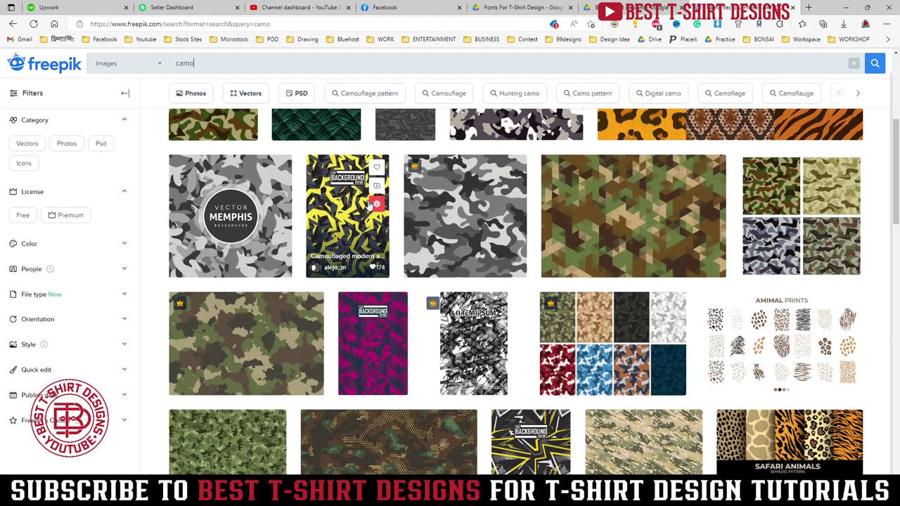
scroll(368, 204, down, 3)
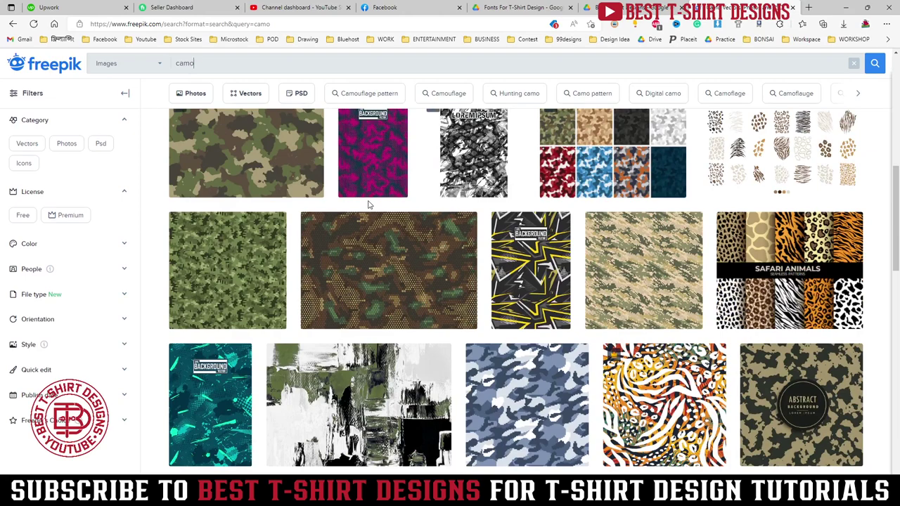
scroll(368, 203, down, 1)
scroll(368, 205, down, 4)
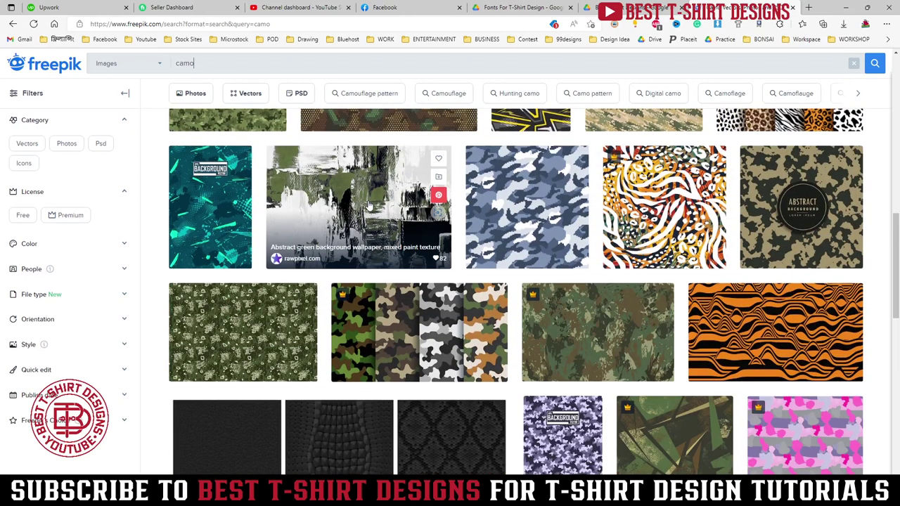
scroll(369, 204, up, 5)
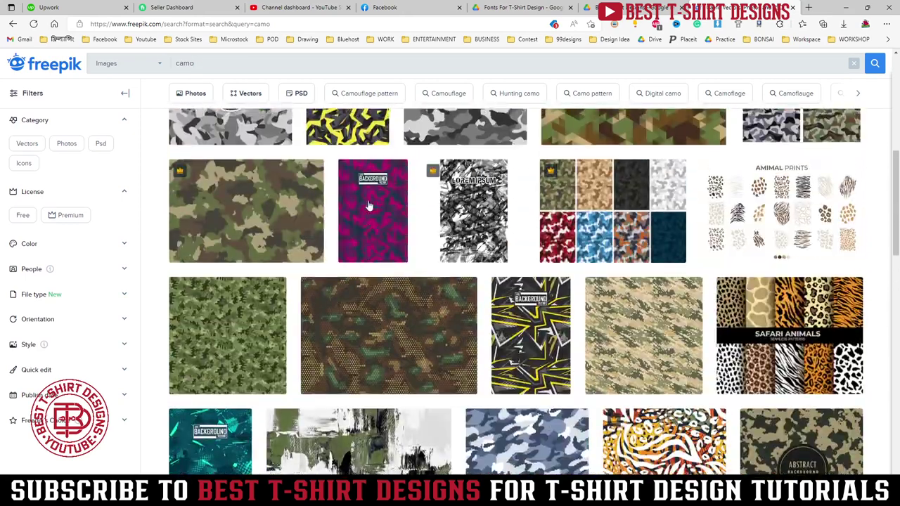
scroll(570, 307, up, 3)
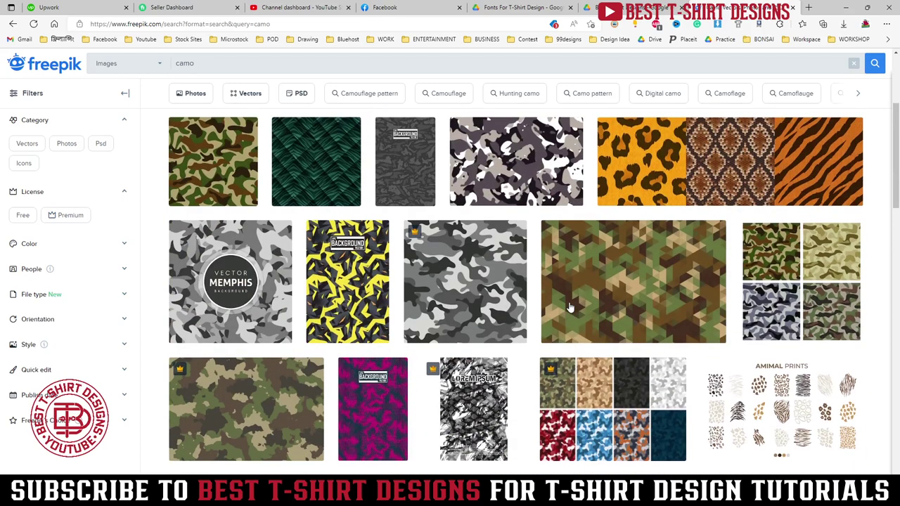
scroll(514, 247, up, 2)
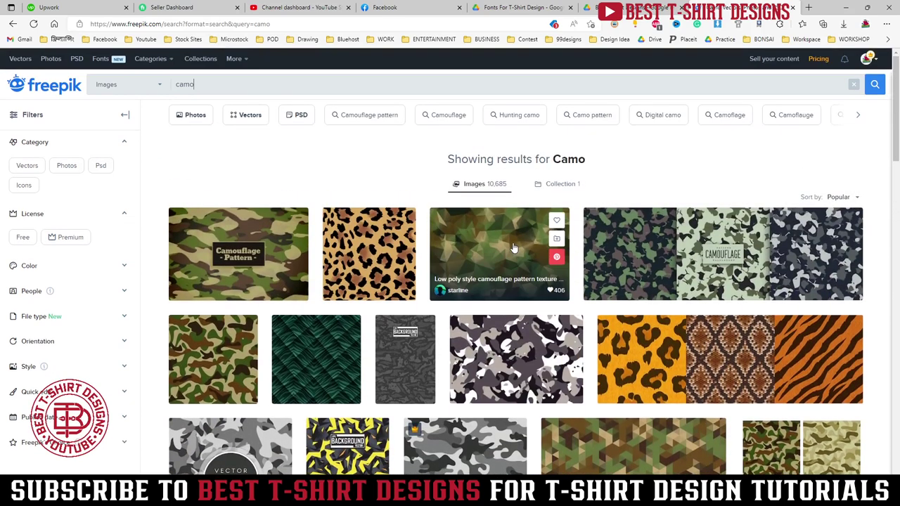
click(237, 233)
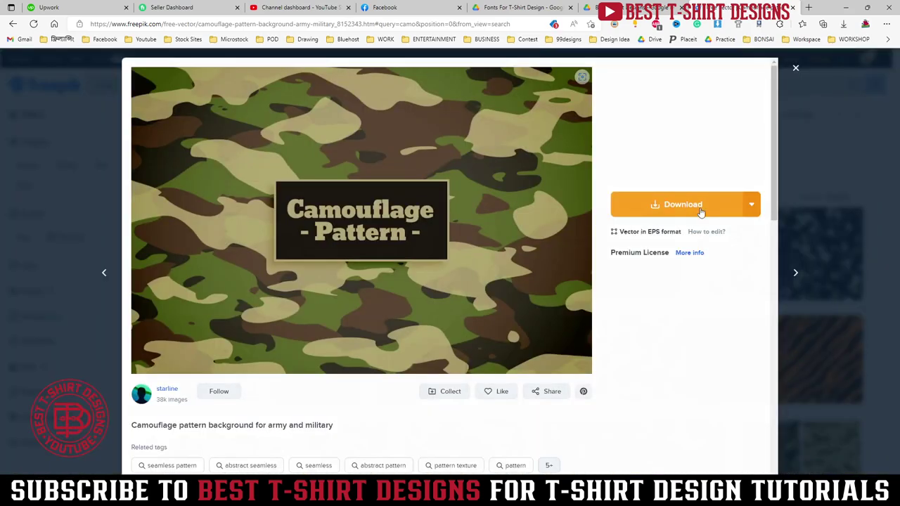
click(700, 210)
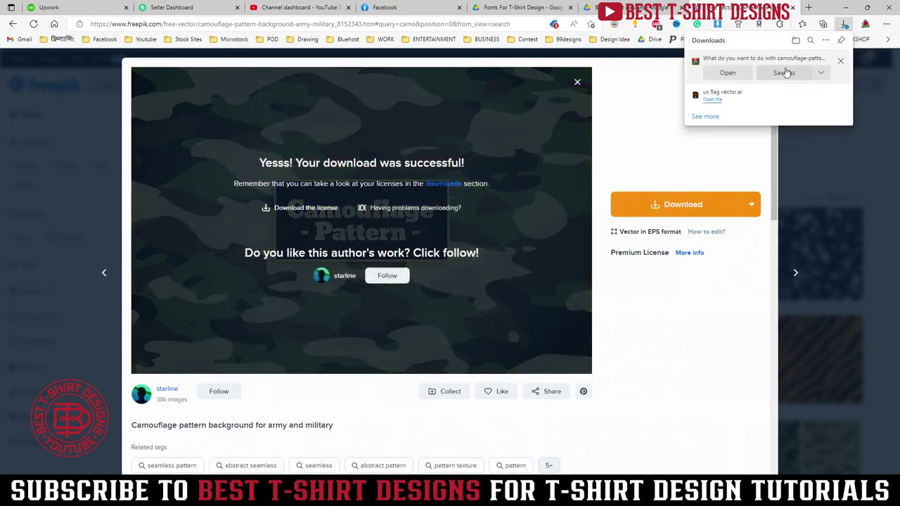
click(785, 73)
key(Return)
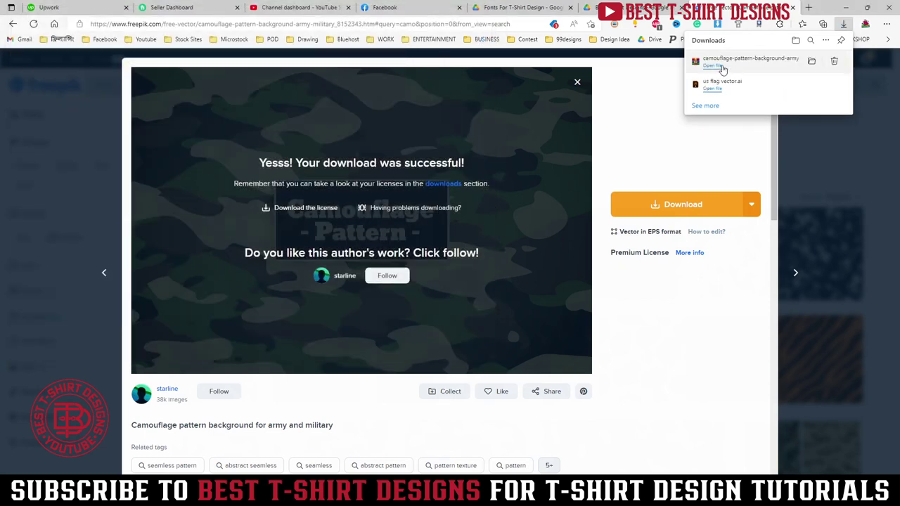
Open the downloaded camouflage-pattern-background-army-military.zip and load 25190.eps from it into Illustrator
click(714, 66)
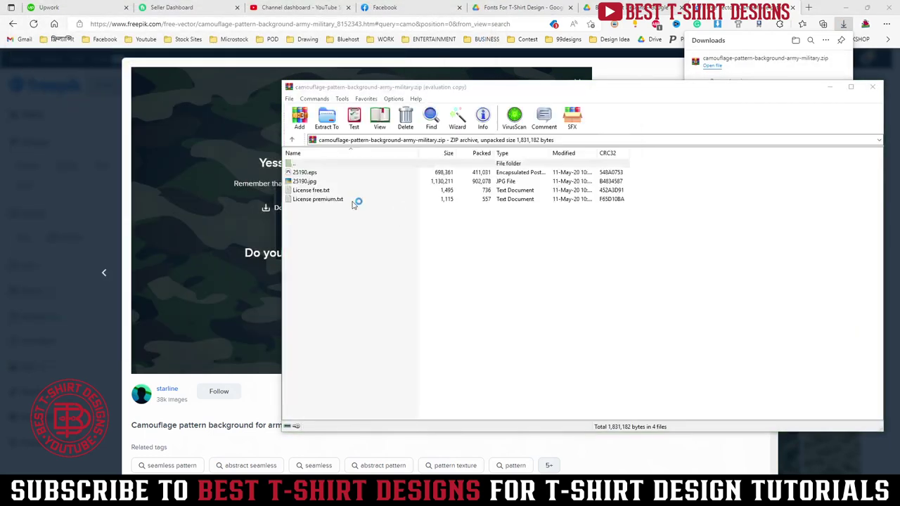
click(626, 93)
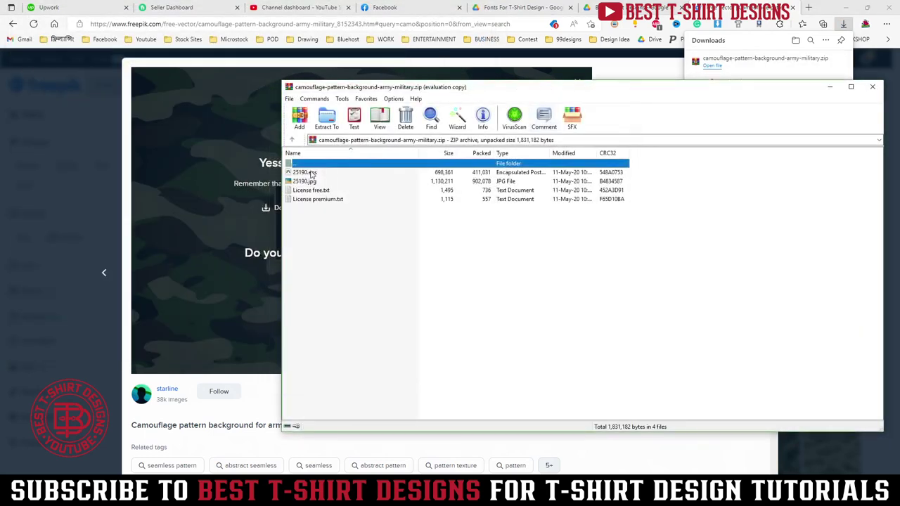
double_click(311, 174)
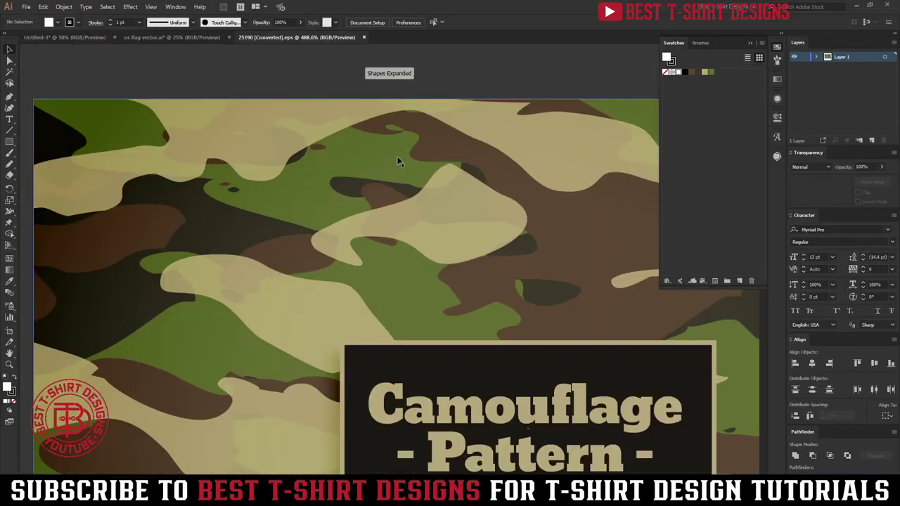
Isolate the camouflage artwork's group and delete the "Camouflage - Pattern -" title plate
scroll(388, 146, down, 3)
click(457, 318)
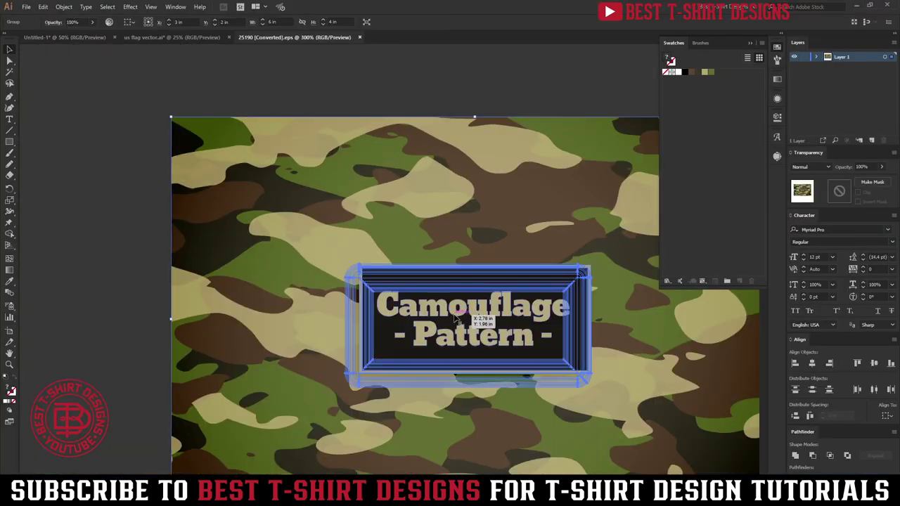
double_click(455, 317)
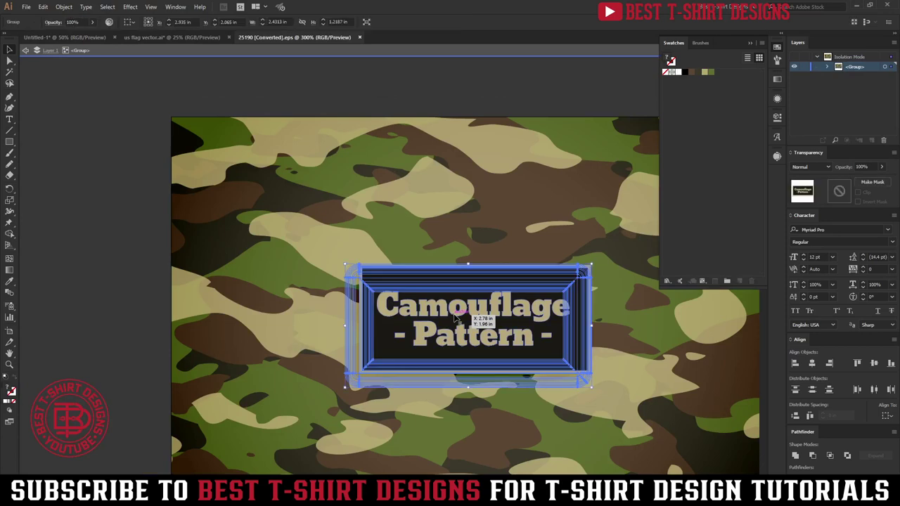
key(Delete)
Move the white gradient overlay and the group of camouflage patches off the green background rectangle
scroll(314, 180, down, 3)
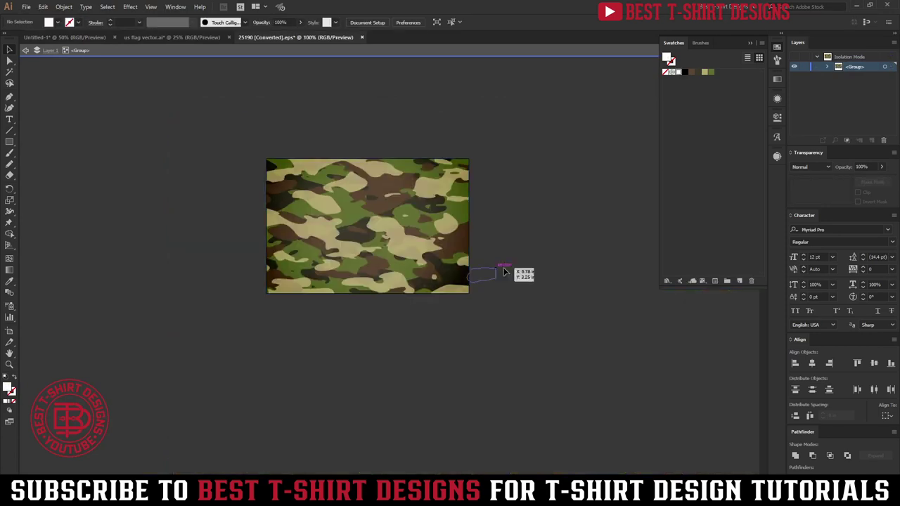
click(436, 241)
mouse_move(436, 241)
mouse_down()
mouse_move(502, 341)
mouse_move(548, 382)
mouse_up()
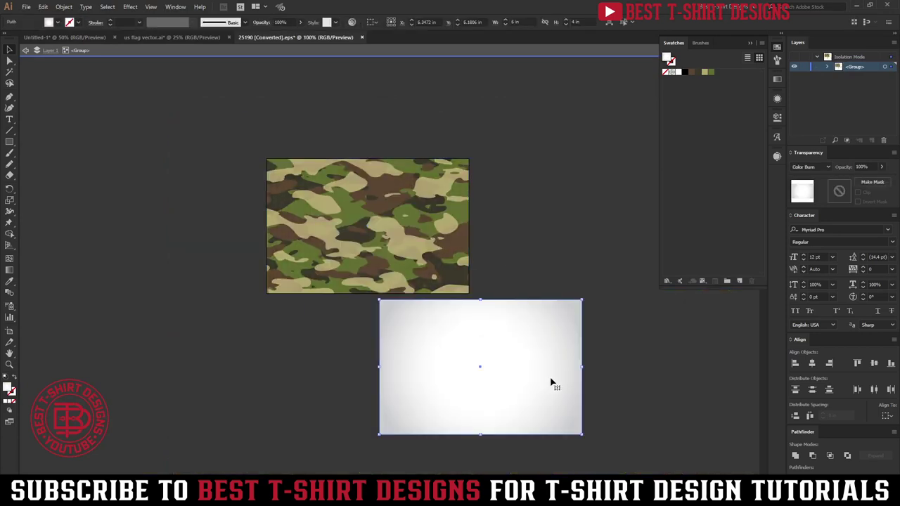
drag(472, 319, 612, 387)
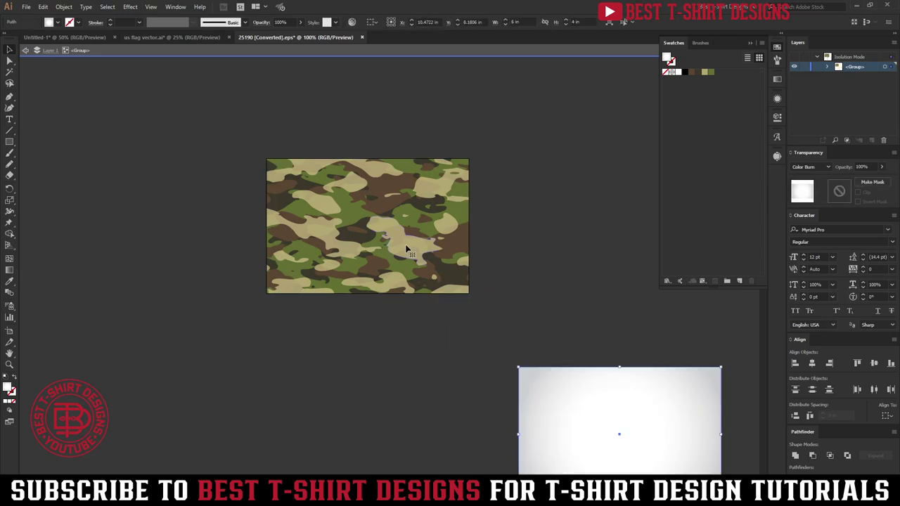
click(403, 240)
drag(404, 241, 494, 355)
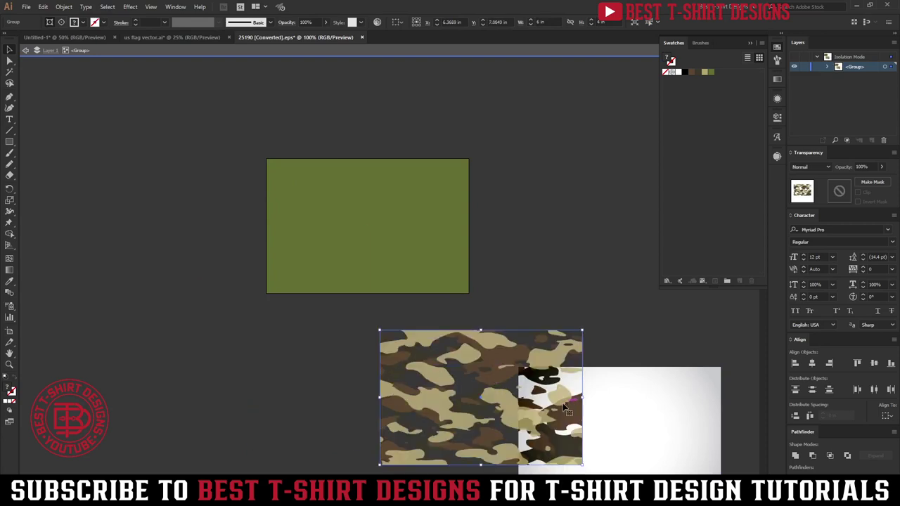
Undo the moves of the camouflage patches so they sit back over the green background rectangle
alt+scroll(561, 406, up, 3)
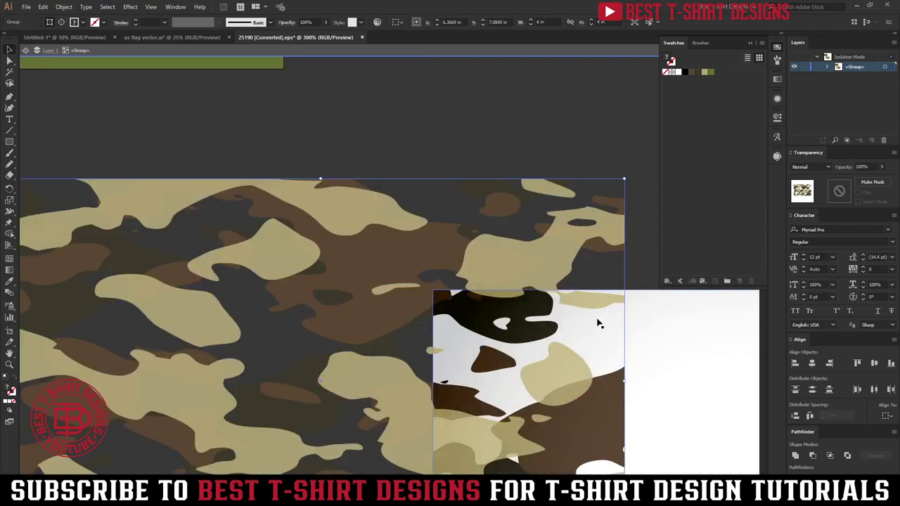
alt+scroll(513, 301, down, 3)
key(ctrl+z)
key(ctrl+z)
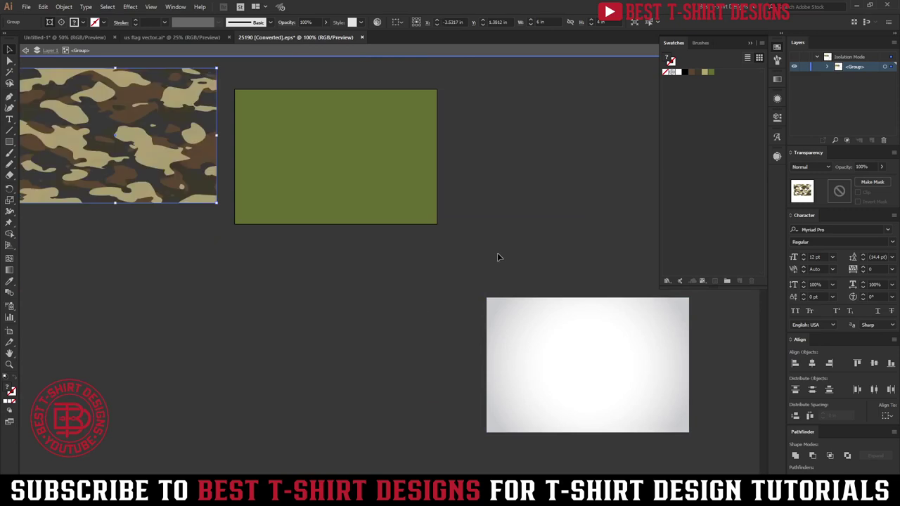
key(ctrl+z)
key(ctrl+z)
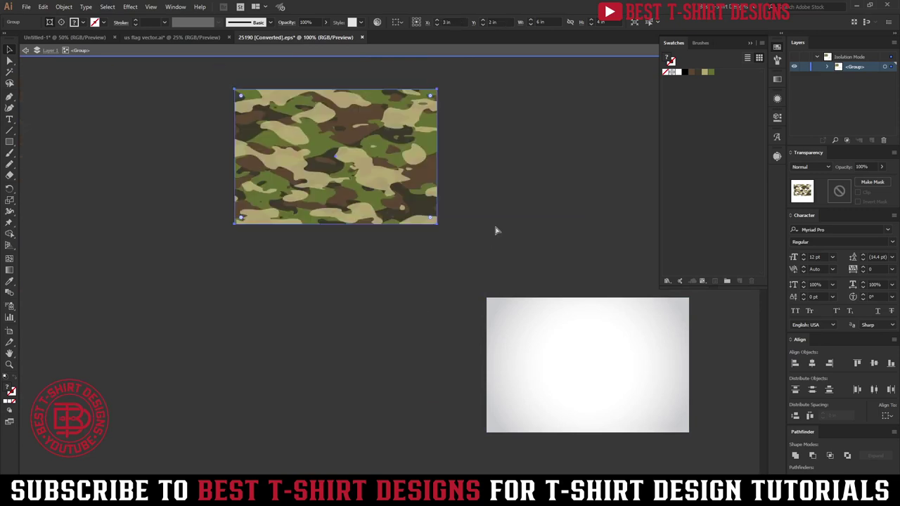
Move the camouflage patches and green background together off the artboard, and paste a copy into Untitled-1 below the reference image, beside the flag
drag(464, 245, 202, 82)
drag(408, 173, 369, 351)
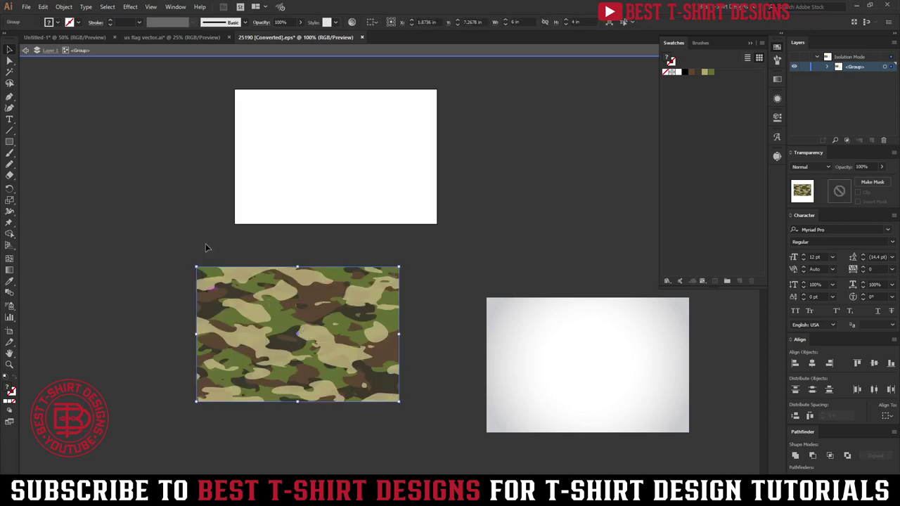
click(79, 38)
double_click(569, 341)
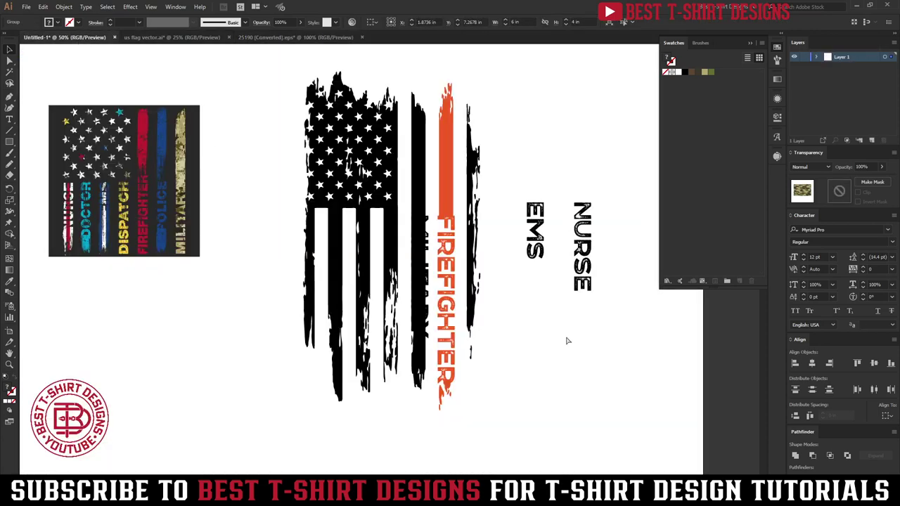
key(ctrl+v)
drag(402, 254, 241, 376)
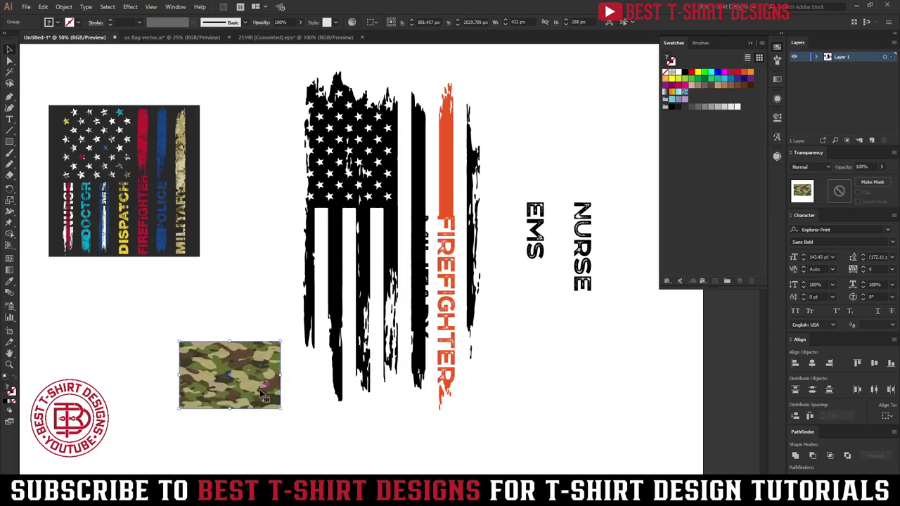